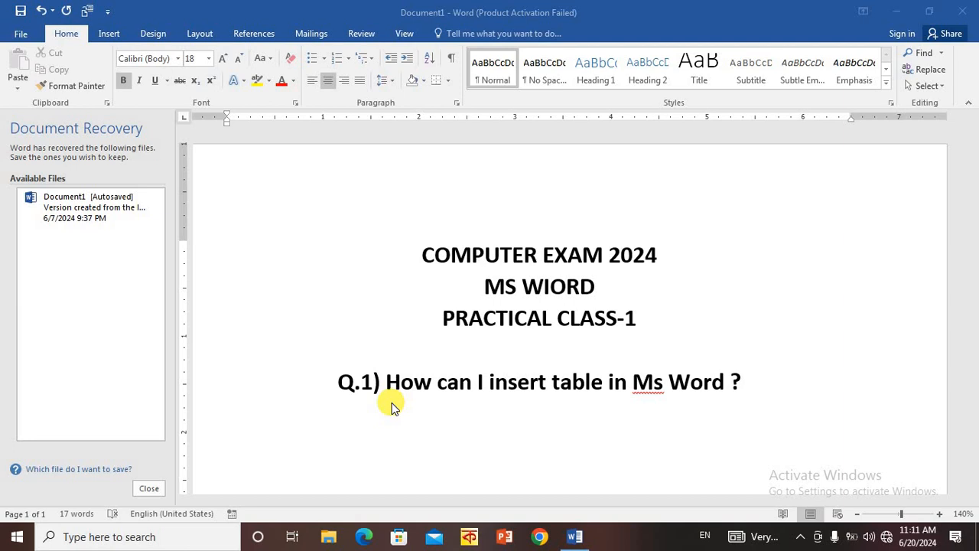
pyautogui.click(541, 297)
pyautogui.click(559, 286)
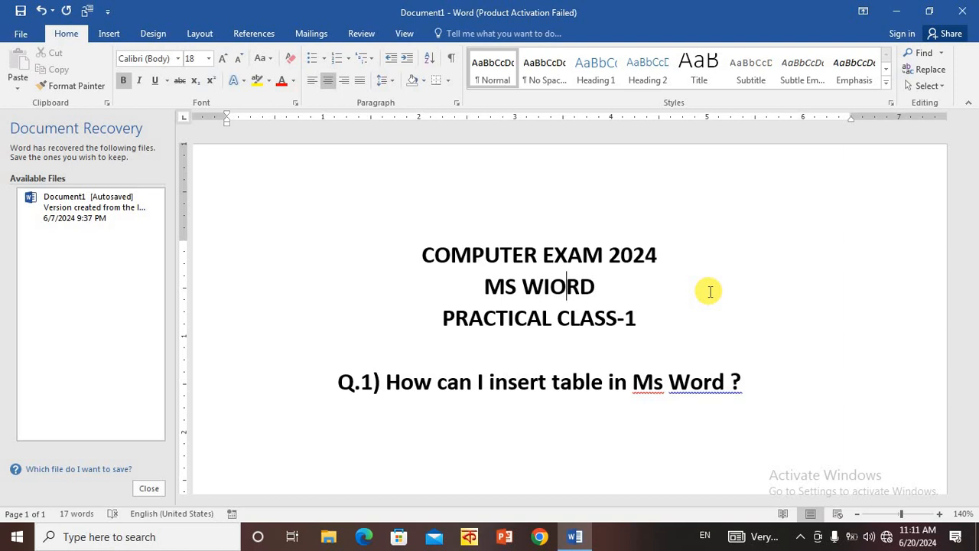
pyautogui.scroll(-8, 711, 290)
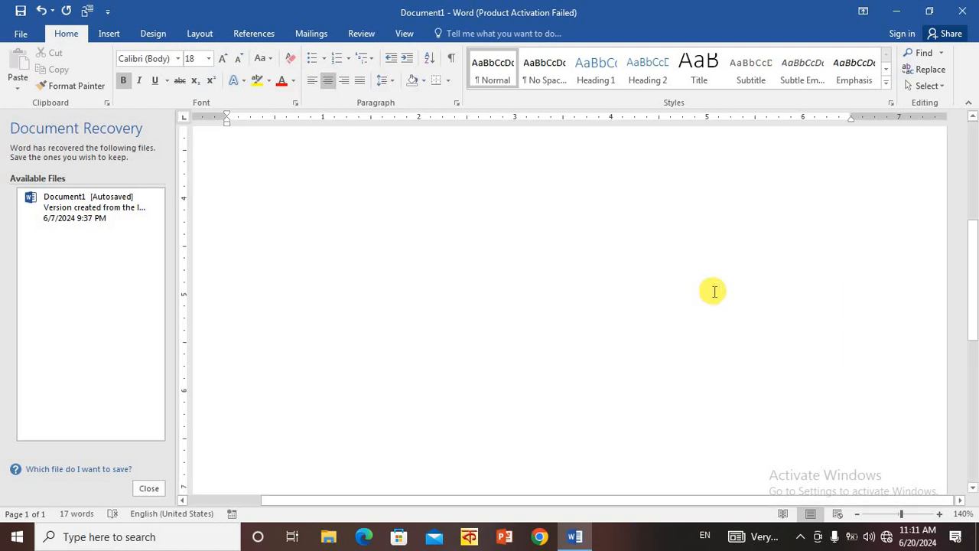
pyautogui.scroll(8, 714, 292)
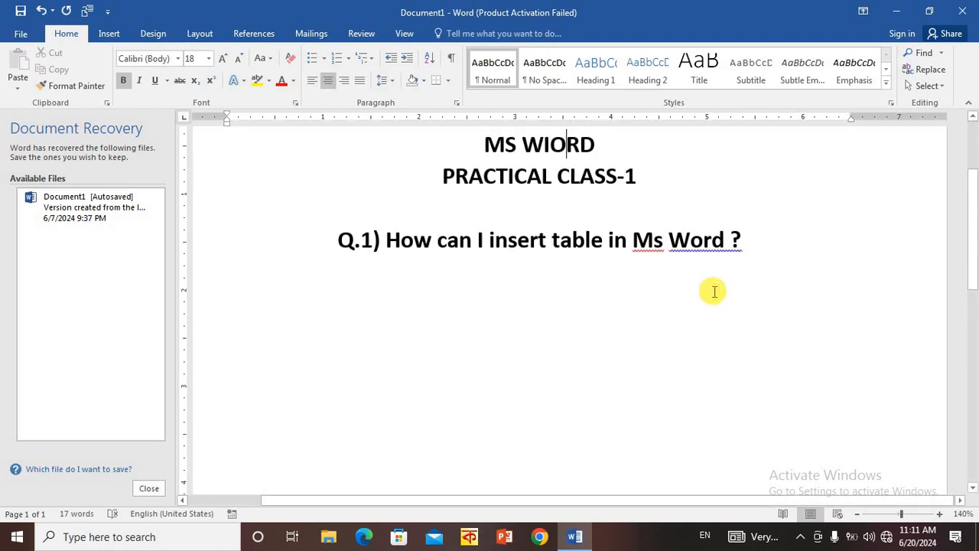
pyautogui.click(765, 379)
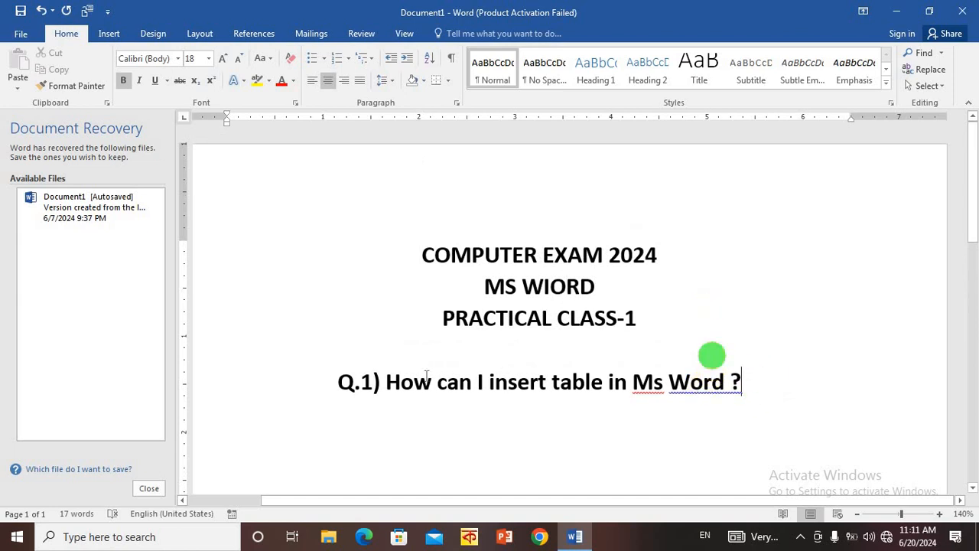
pyautogui.click(345, 381)
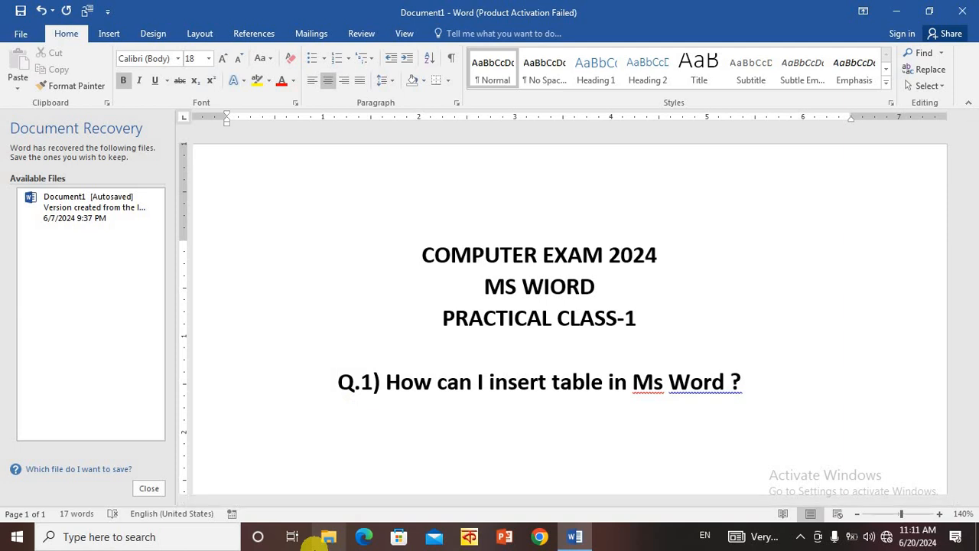
pyautogui.press('Return')
pyautogui.write('Q. I')
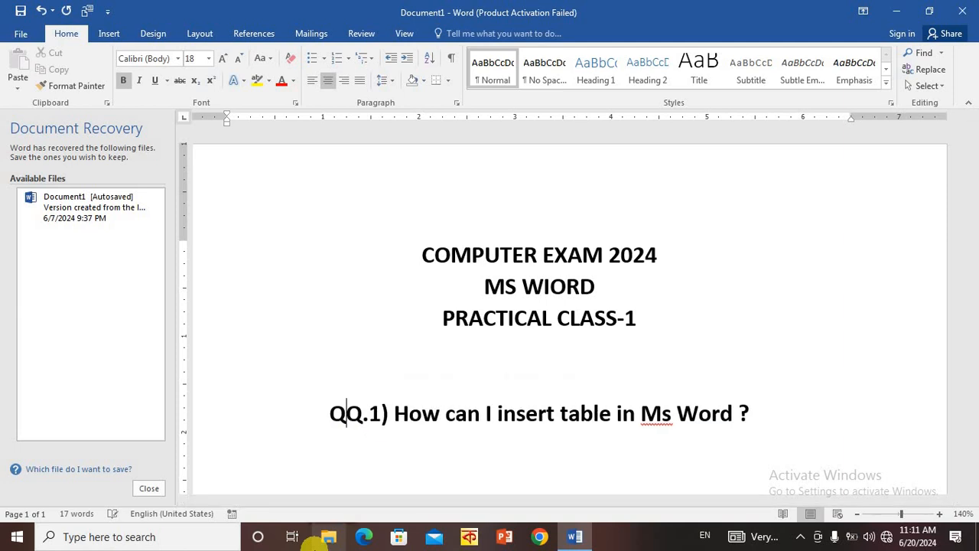
pyautogui.press('BackSpace')
pyautogui.press('BackSpace')
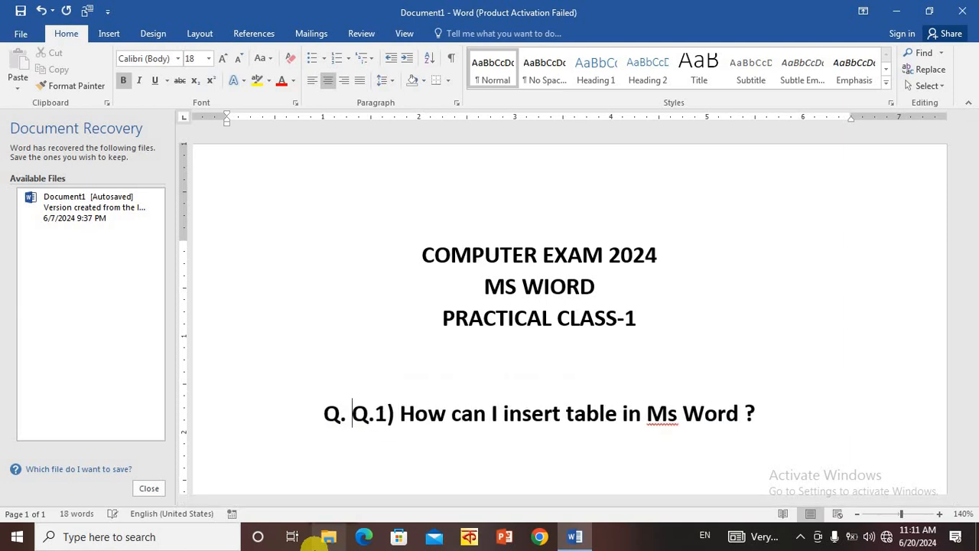
# - Delete all the exam heading and question text from the document
pyautogui.hotkey('ctrl', 'a')
pyautogui.press('BackSpace')
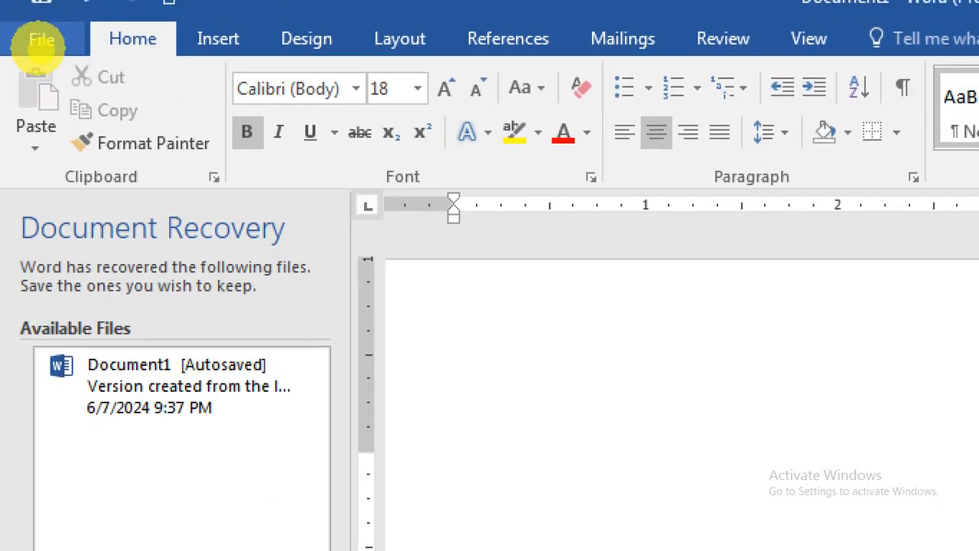
# - Create a new document from the Blank document template and maximize its window
pyautogui.click(20, 36)
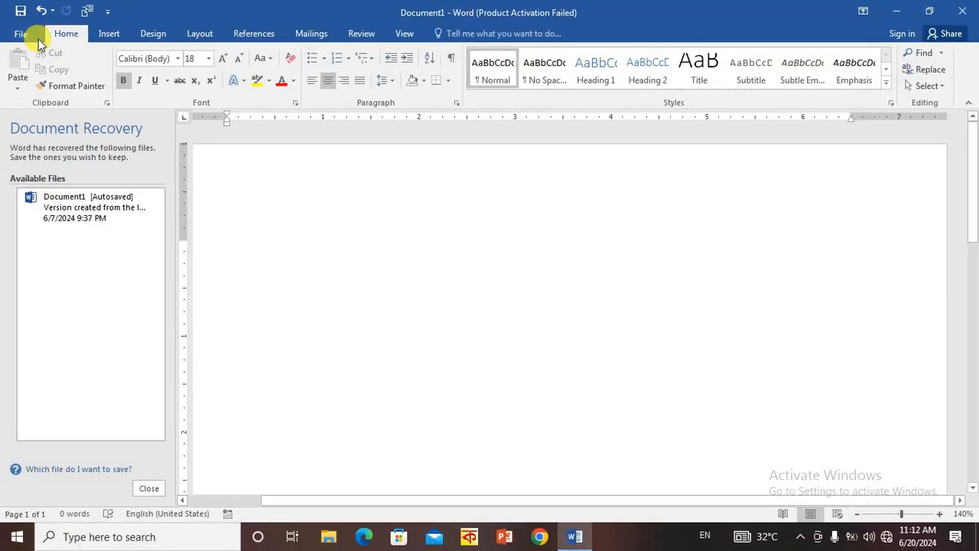
pyautogui.click(36, 39)
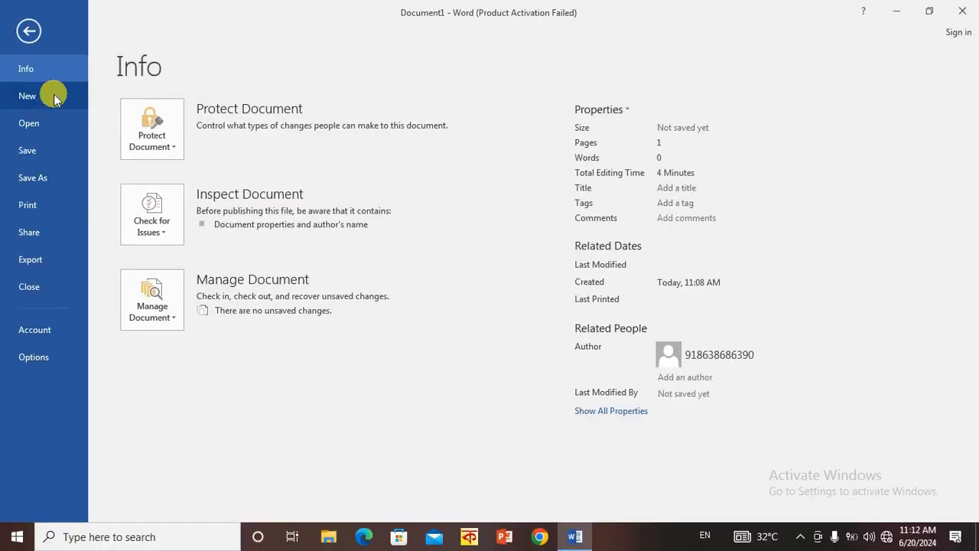
pyautogui.click(54, 98)
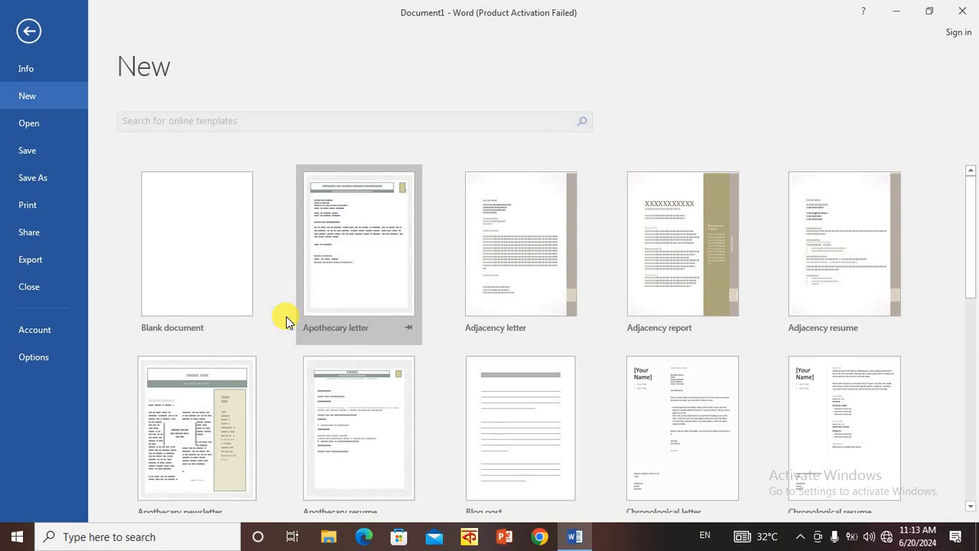
pyautogui.press('super')
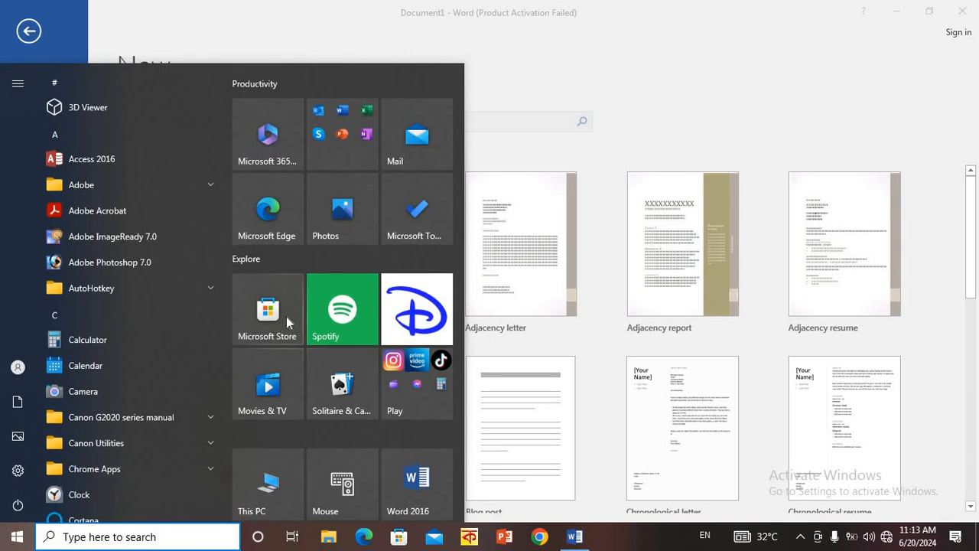
pyautogui.click(797, 97)
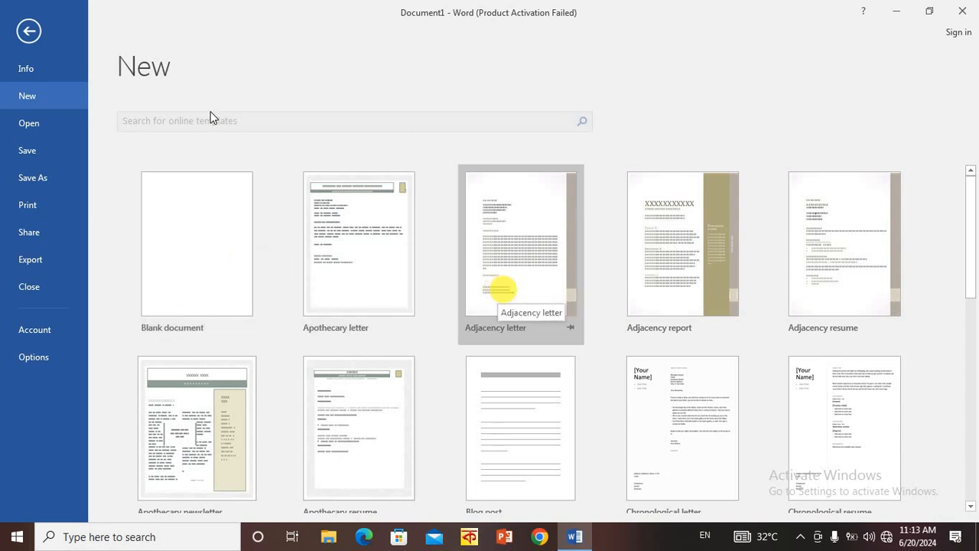
pyautogui.click(196, 297)
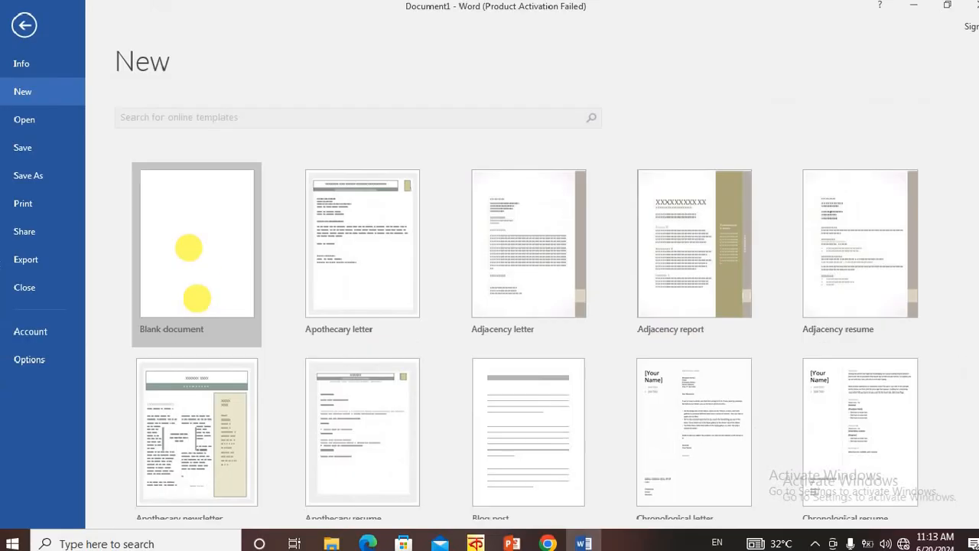
pyautogui.click(178, 203)
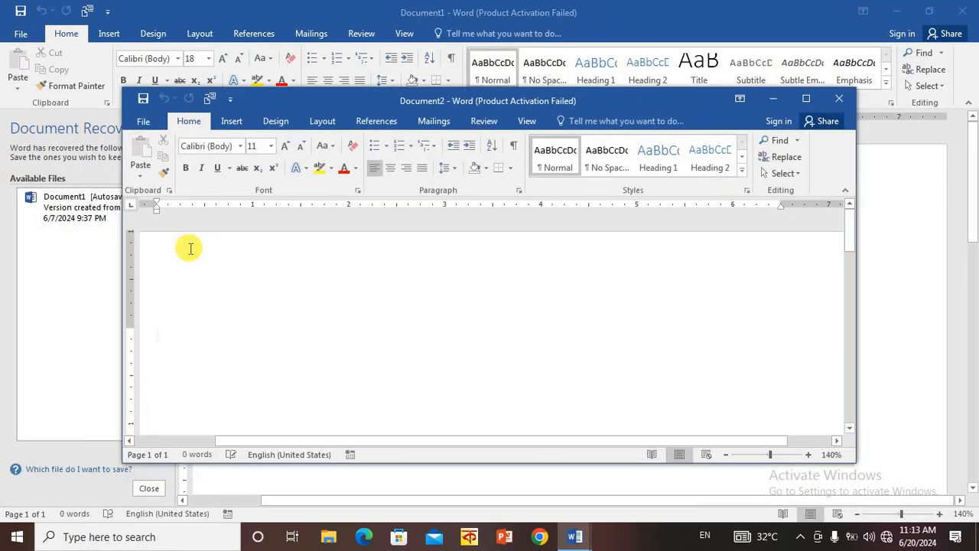
pyautogui.click(806, 98)
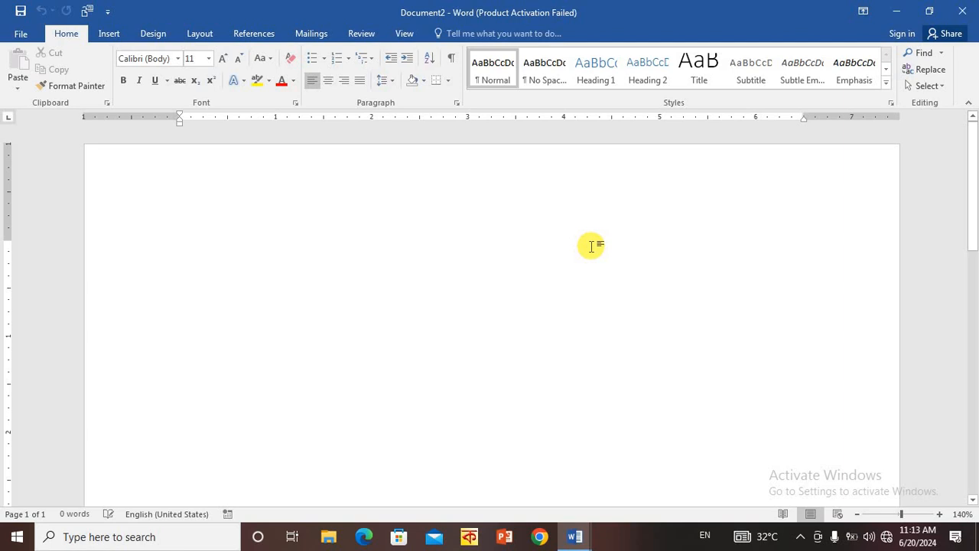
# - Write "Hdghfg" and "Cntrl + N" on separate lines with an empty line between them
pyautogui.write('hdghfg')
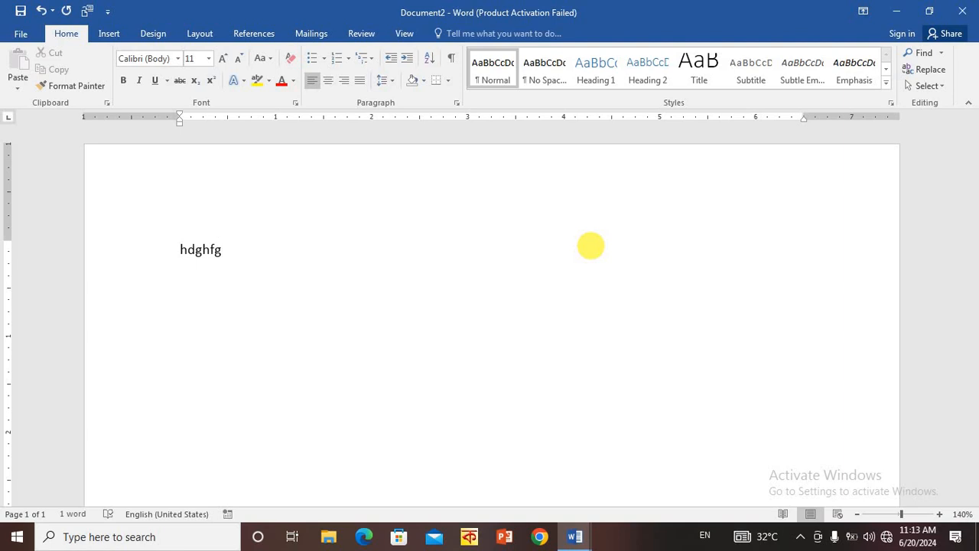
pyautogui.write('Cntrl +')
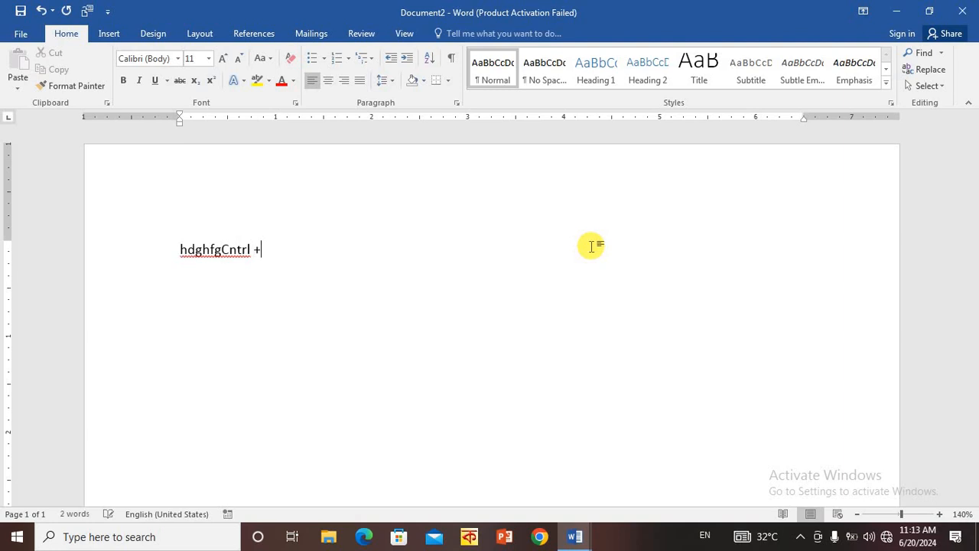
pyautogui.write(' N')
pyautogui.press('Left')
pyautogui.press('Left')
pyautogui.press('Left')
pyautogui.press('Left')
pyautogui.press('Left')
pyautogui.press('Left')
pyautogui.press('Left')
pyautogui.press('Left')
pyautogui.press('Left')
pyautogui.press('Left')
pyautogui.press('Right')
pyautogui.press('Return')
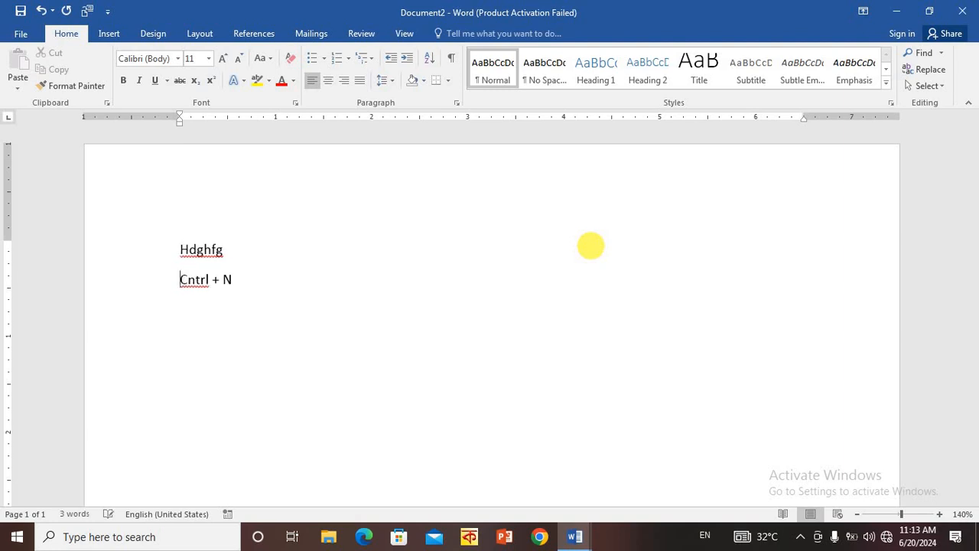
pyautogui.press('Return')
pyautogui.press('Right')
pyautogui.press('Right')
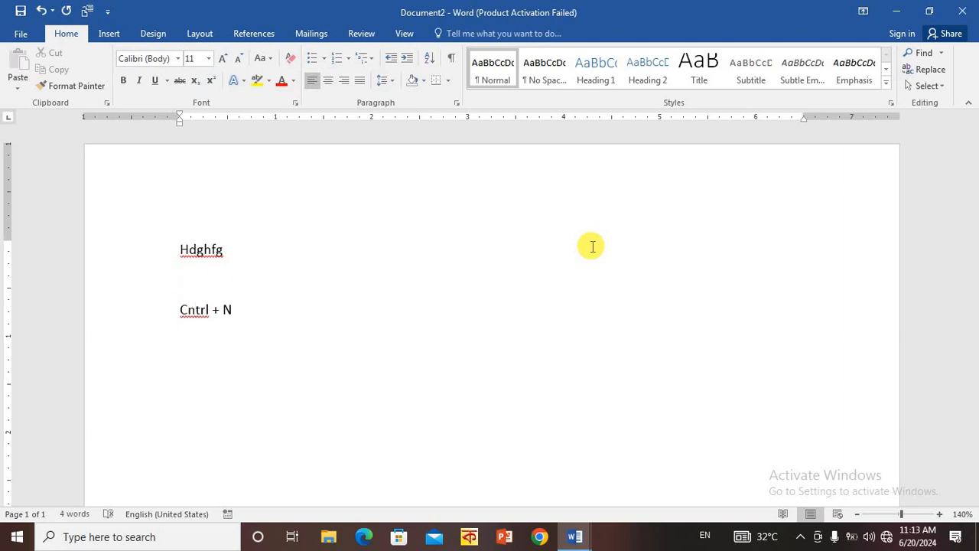
# - Create another blank document in a maximized window and write "3 Colum", "5 Row" and "Table Crate" on separate lines
pyautogui.hotkey('ctrl', 'n')
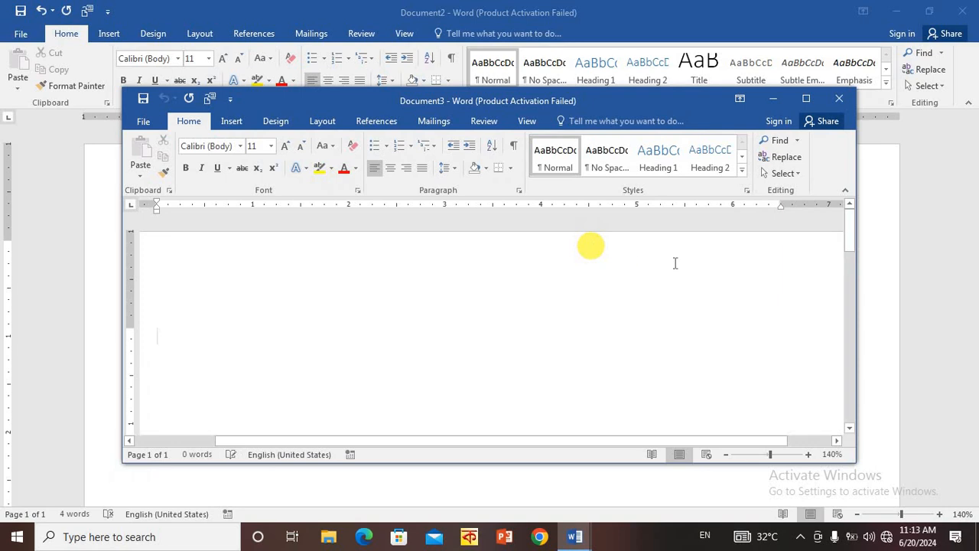
pyautogui.click(805, 98)
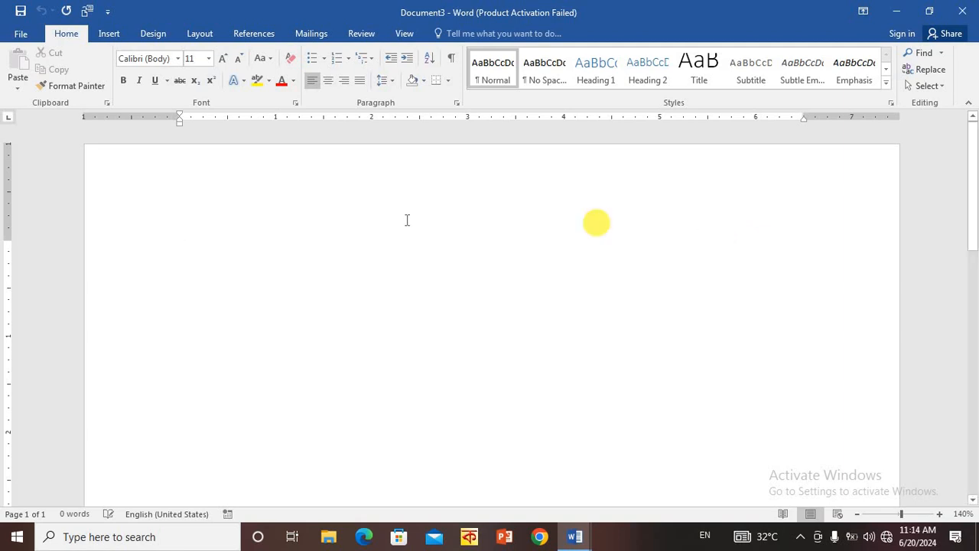
pyautogui.write('G')
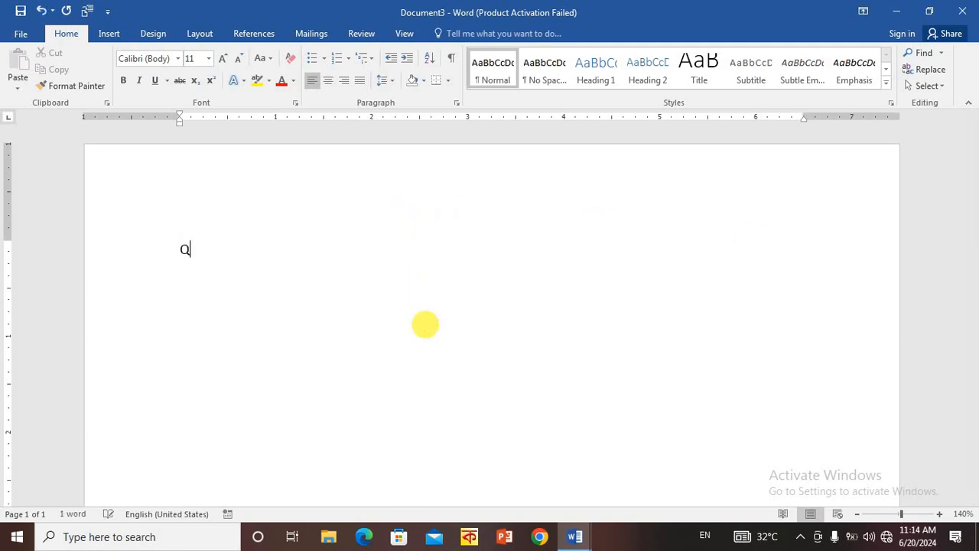
pyautogui.press('BackSpace')
pyautogui.write('B')
pyautogui.write(' Colu')
pyautogui.write('m')
pyautogui.press('Return')
pyautogui.write('5 Row ')
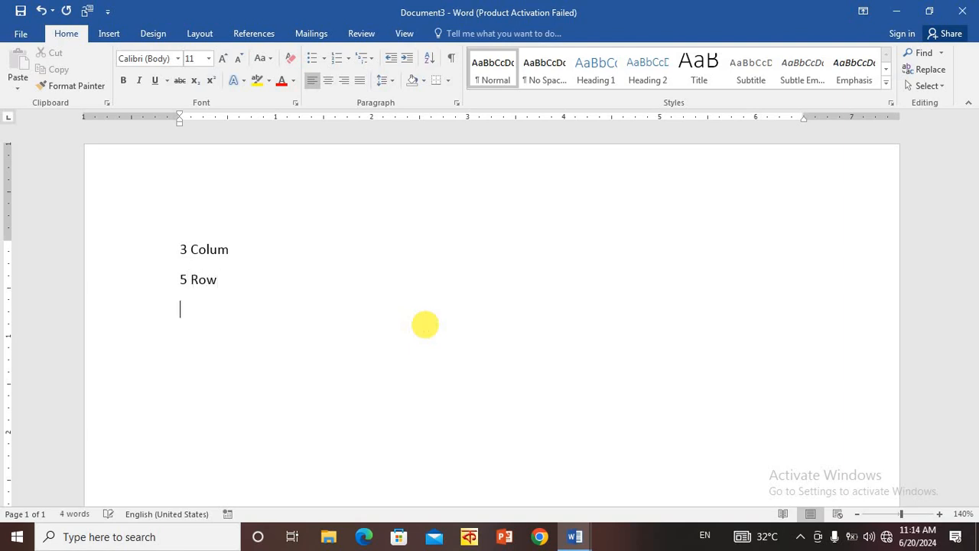
pyautogui.write('Table Crate')
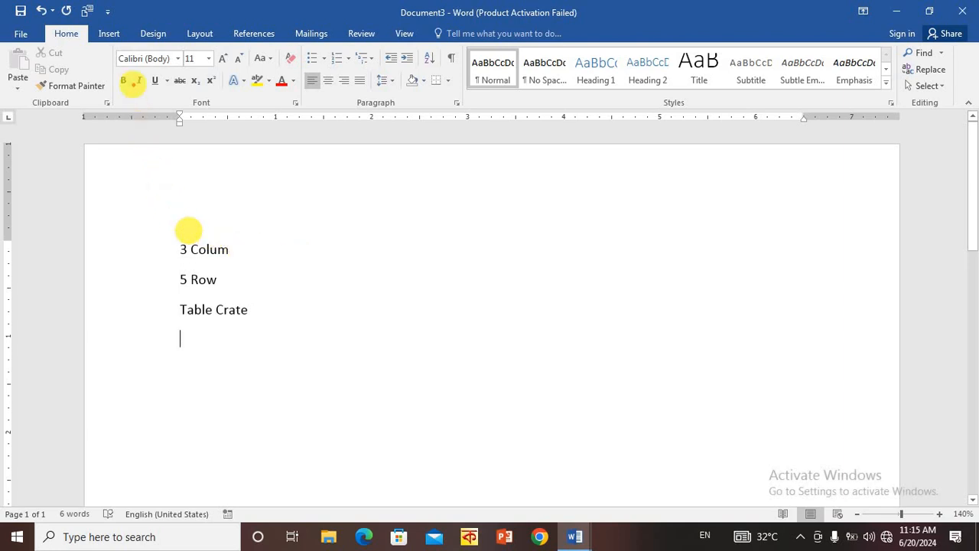
# - Insert a table with 3 columns and 5 rows below the "Table Crate" line, keeping the fixed column width on Auto
pyautogui.click(110, 36)
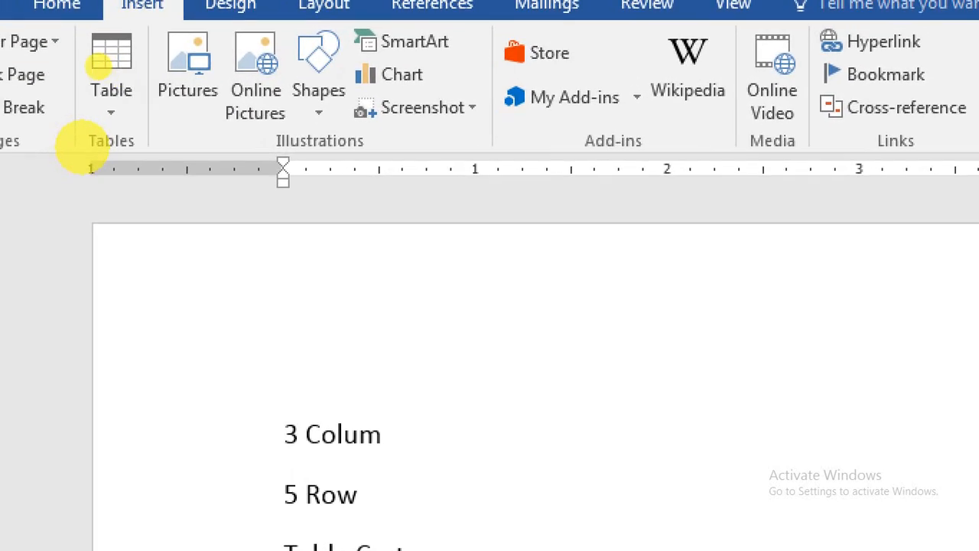
pyautogui.click(111, 72)
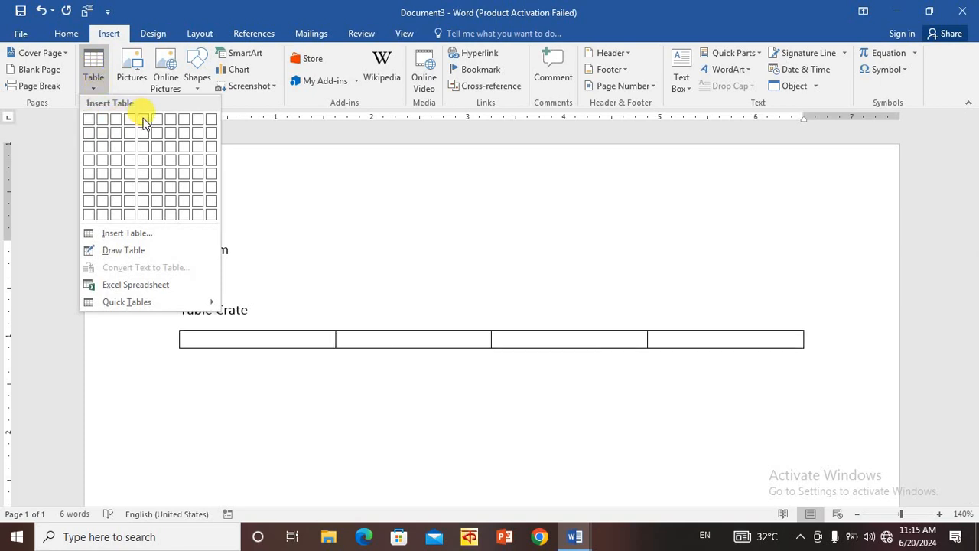
pyautogui.click(126, 233)
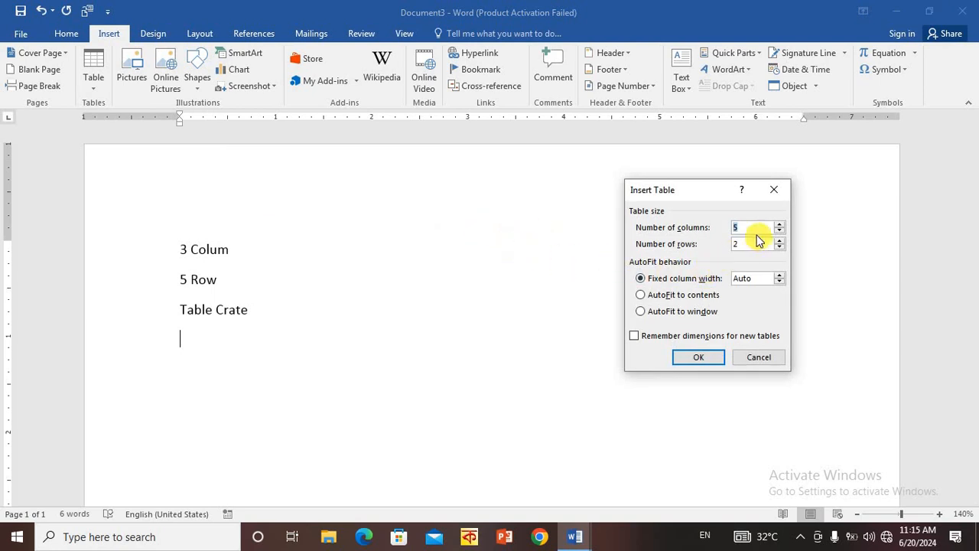
pyautogui.click(752, 227)
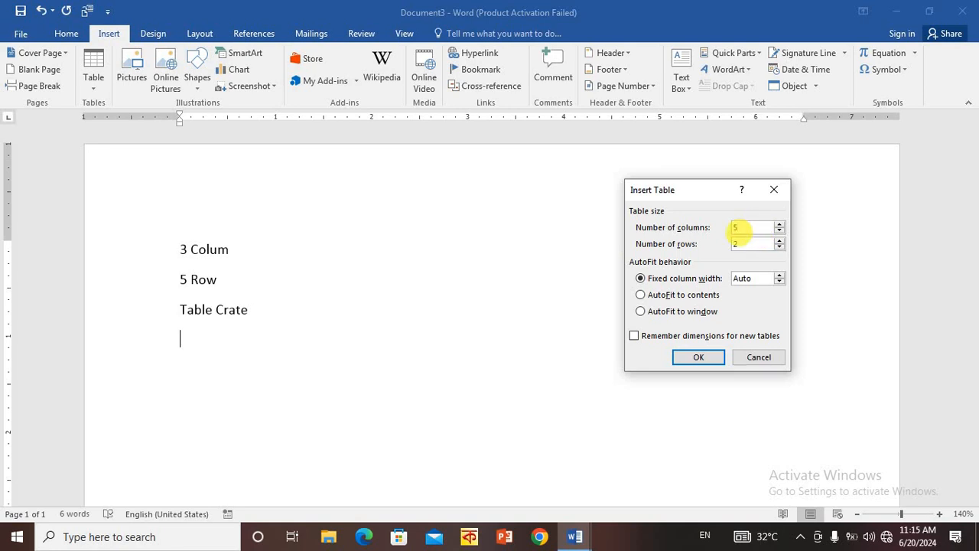
pyautogui.press('BackSpace')
pyautogui.click(423, 175)
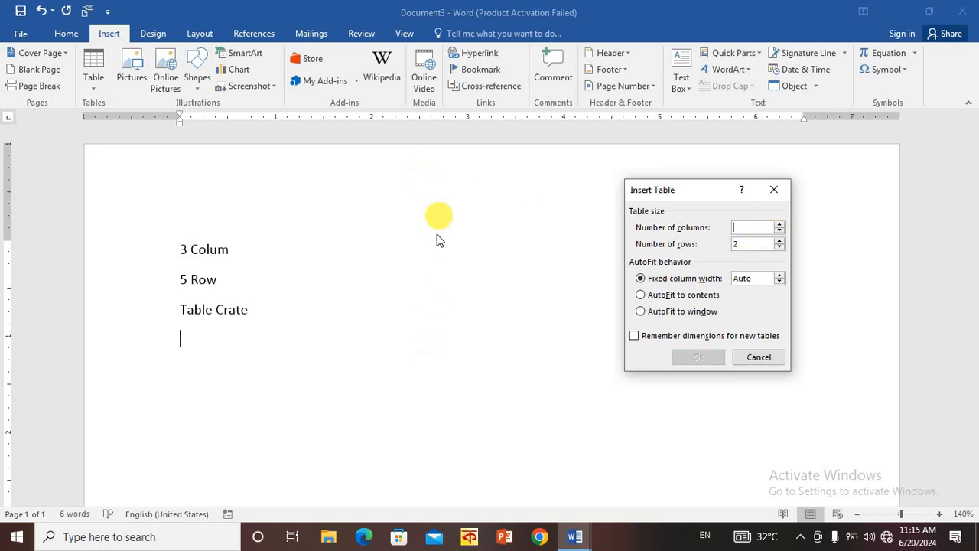
pyautogui.click(421, 351)
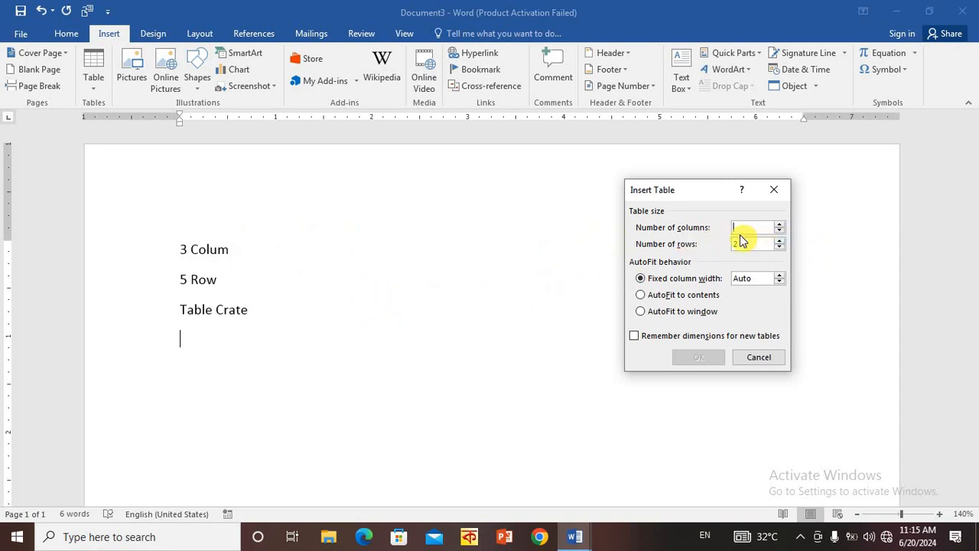
pyautogui.write('3')
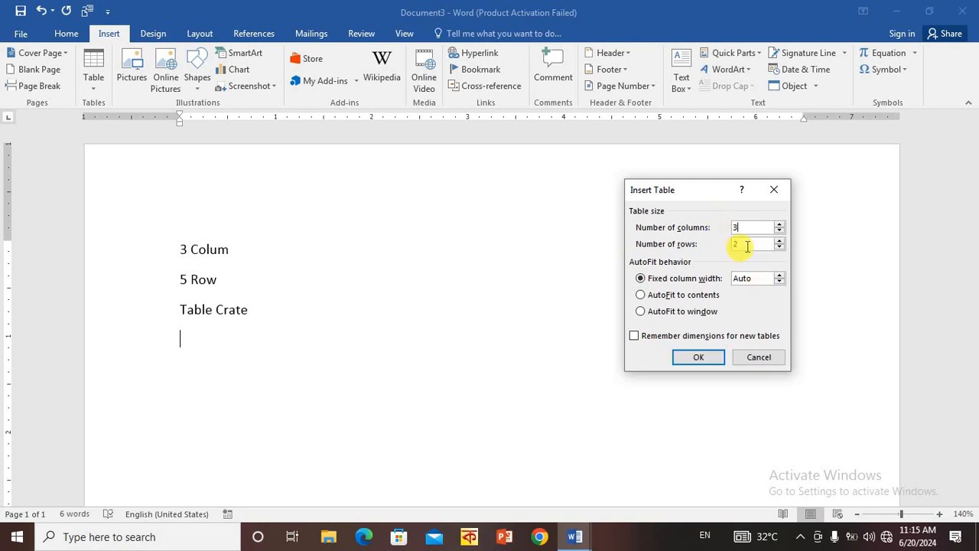
pyautogui.press('BackSpace')
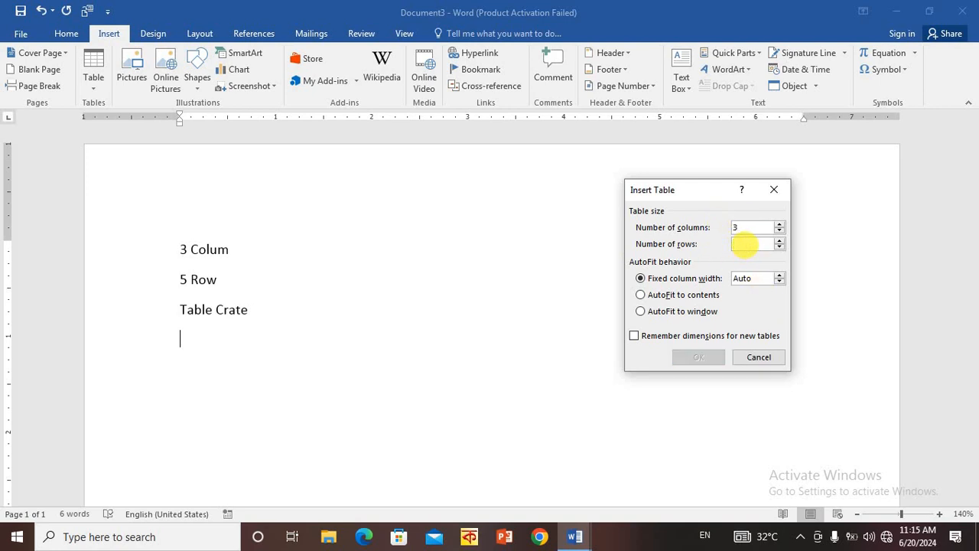
pyautogui.write('5')
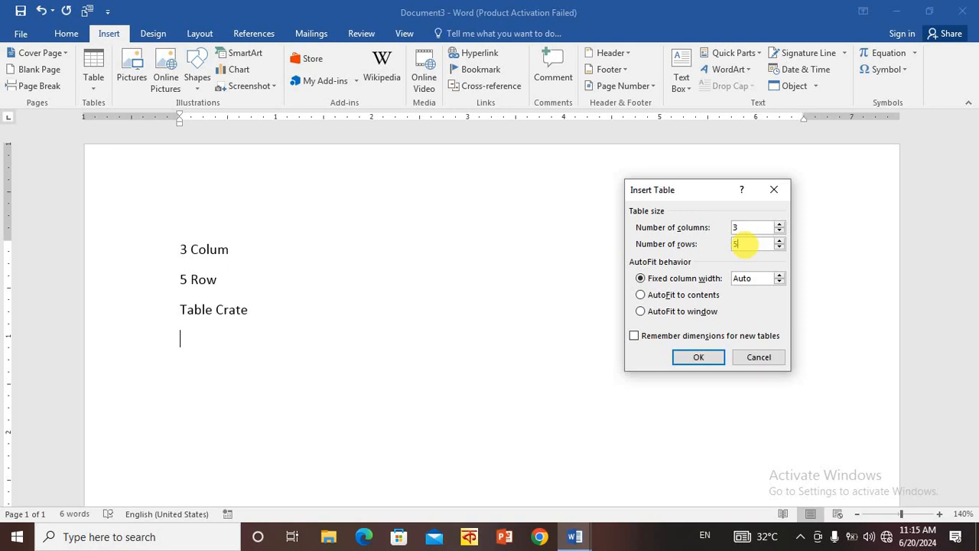
pyautogui.click(697, 357)
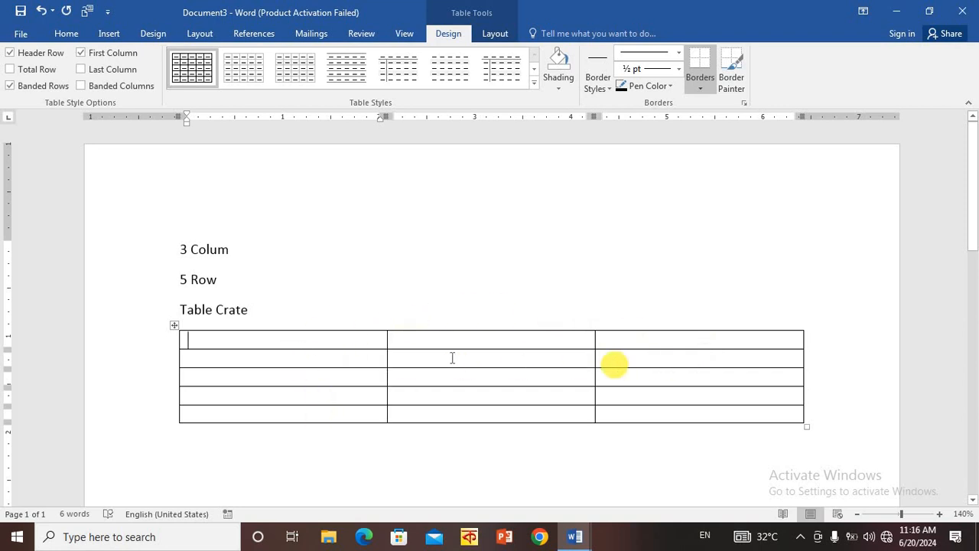
# - Add the heading "Price List" directly above the table, leaving an empty line below "Table Crate"
pyautogui.click(502, 306)
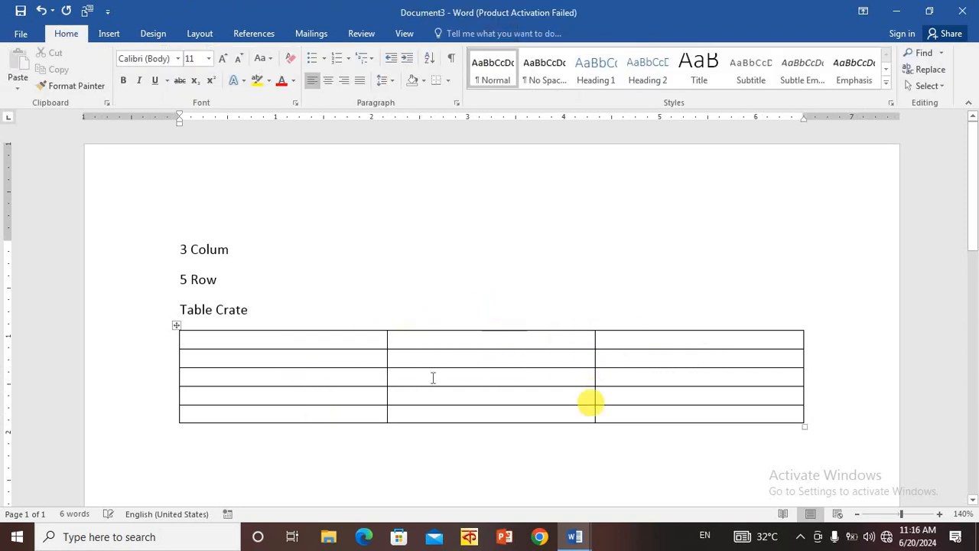
pyautogui.press('Return')
pyautogui.press('Return')
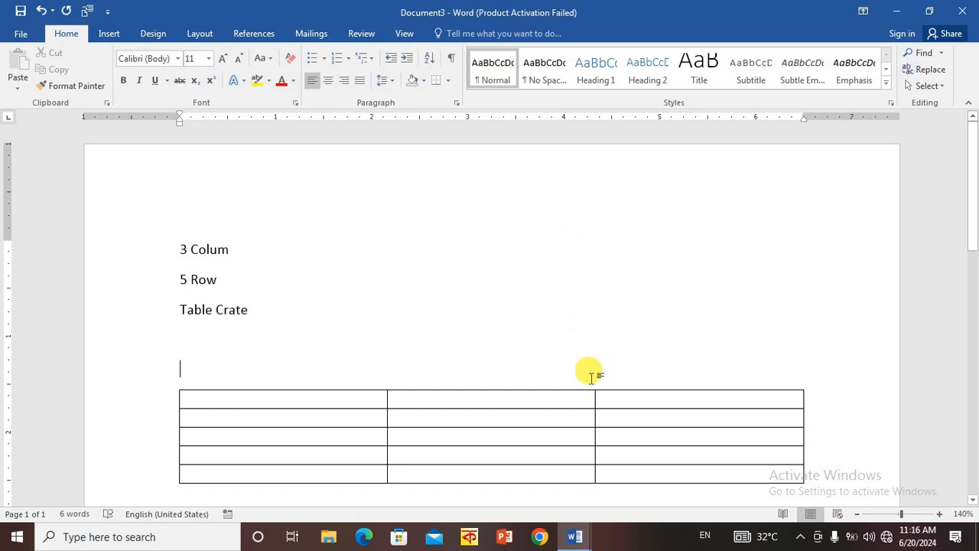
pyautogui.write('P')
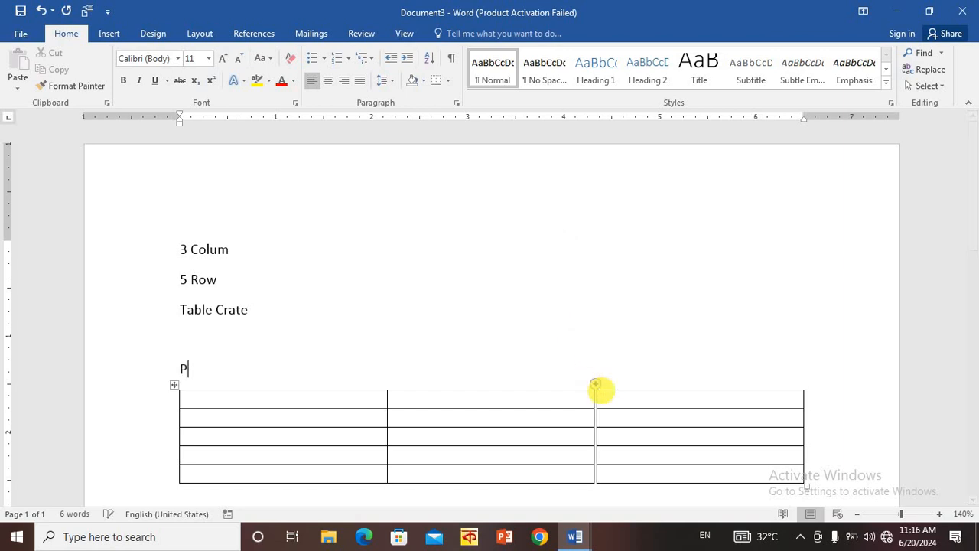
pyautogui.write('rice Lish')
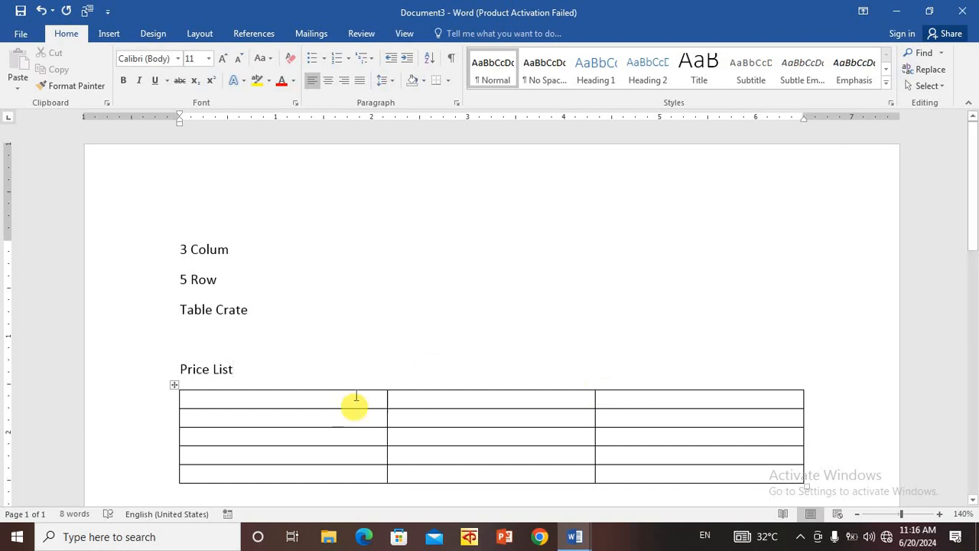
# - Fill the table's first column from top to bottom with "Rice", "Daal", "Cucumber", "Potato" and "Tomnato"
pyautogui.click(385, 401)
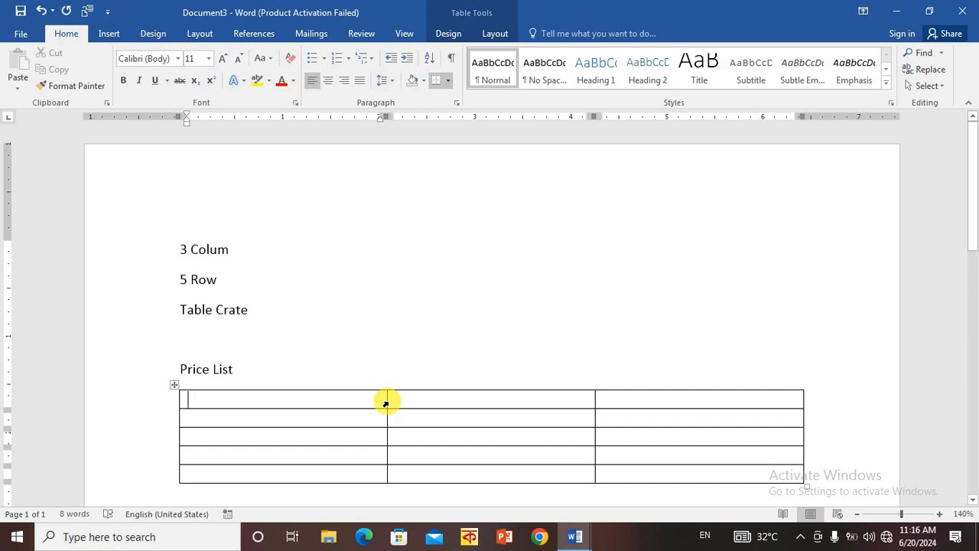
pyautogui.write('r')
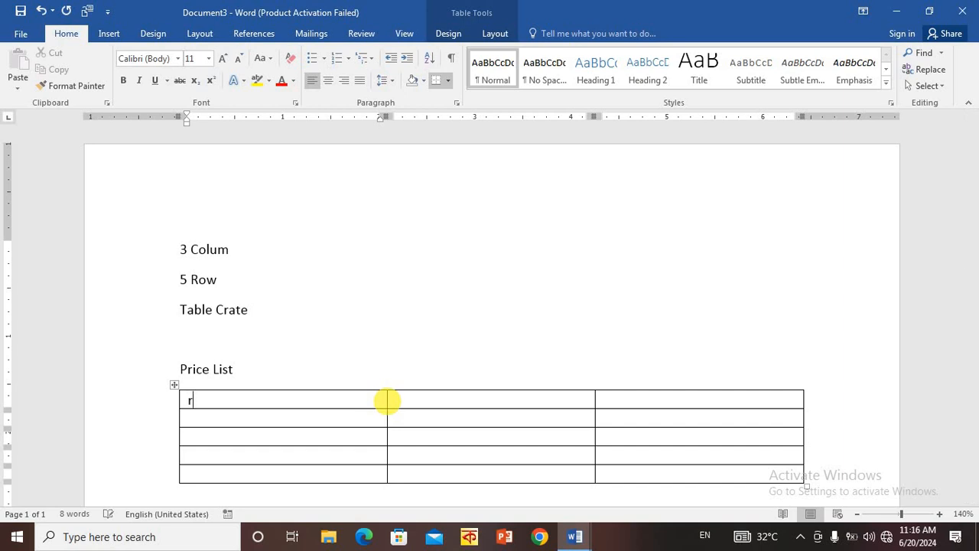
pyautogui.press('BackSpace')
pyautogui.press('BackSpace')
pyautogui.write('Rice')
pyautogui.press('Down')
pyautogui.write('Daal')
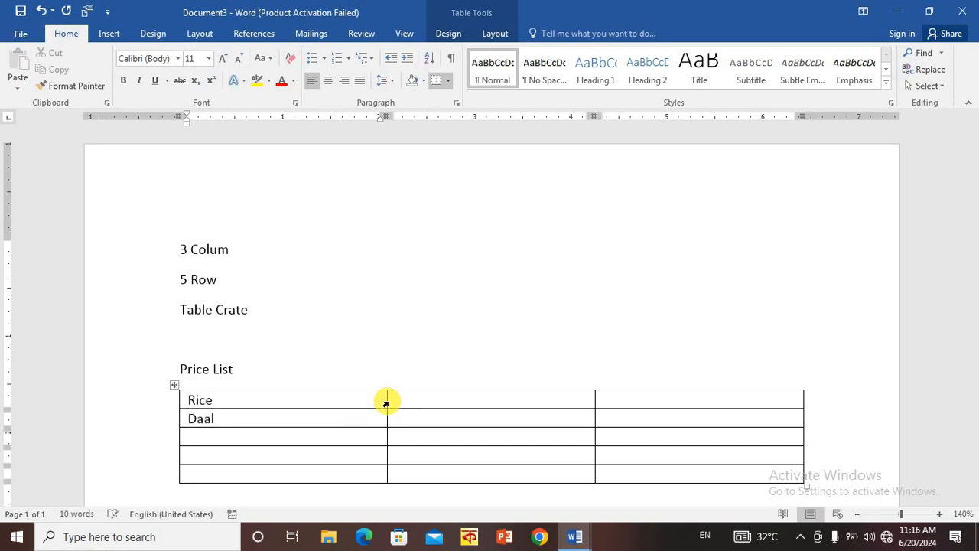
pyautogui.press('Down')
pyautogui.write('Cucumbe')
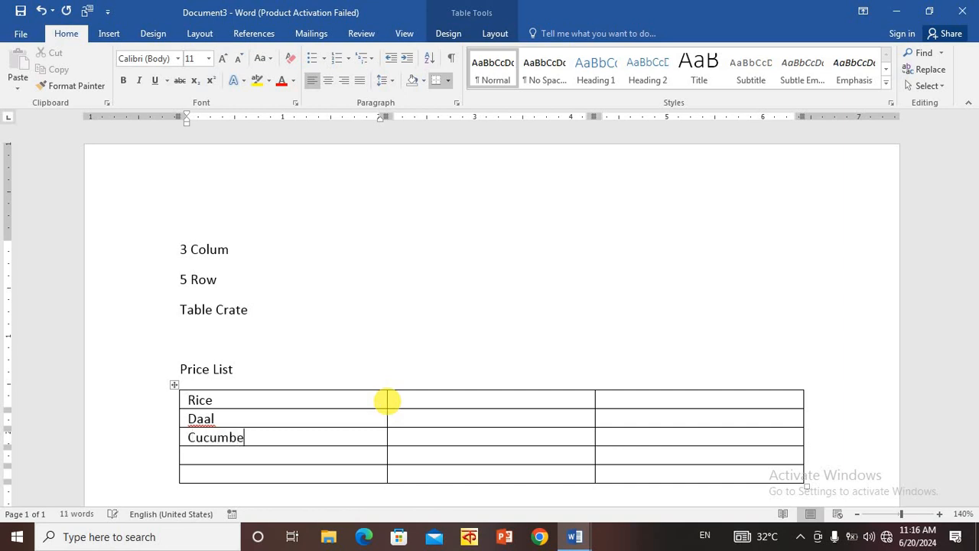
pyautogui.write('r')
pyautogui.write('Potato')
pyautogui.write('Tomna')
pyautogui.write('to')
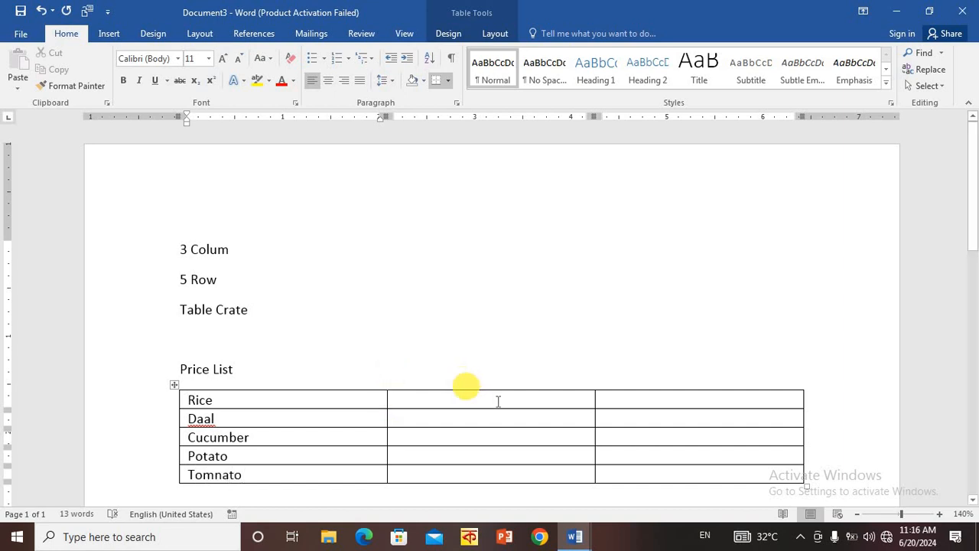
# - Enter "50 kg" in the second column of the Rice row
pyautogui.click(537, 400)
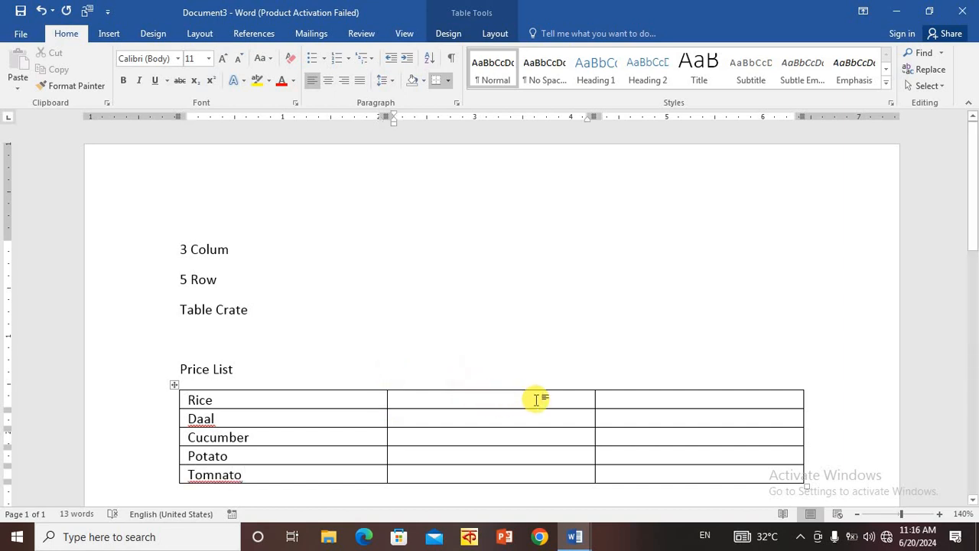
pyautogui.write('50')
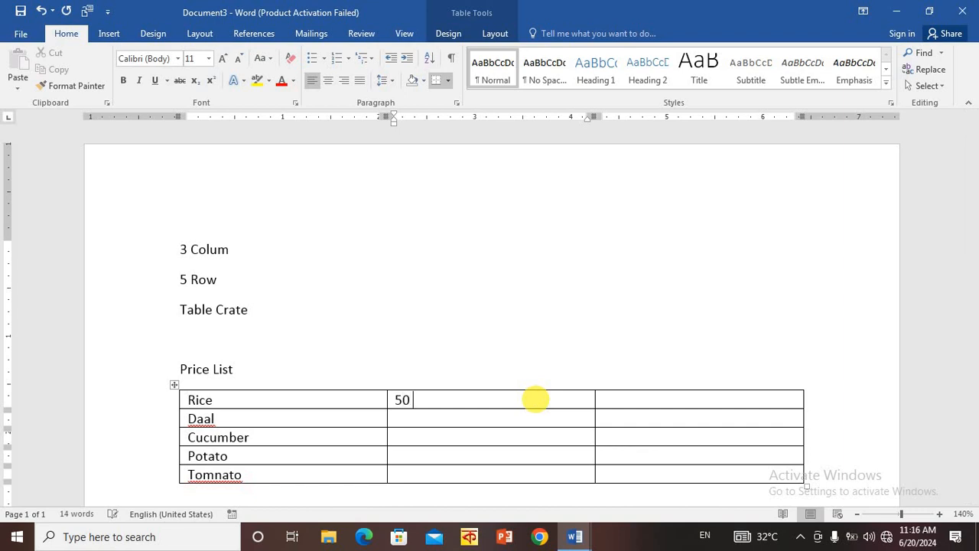
pyautogui.write(' kg')
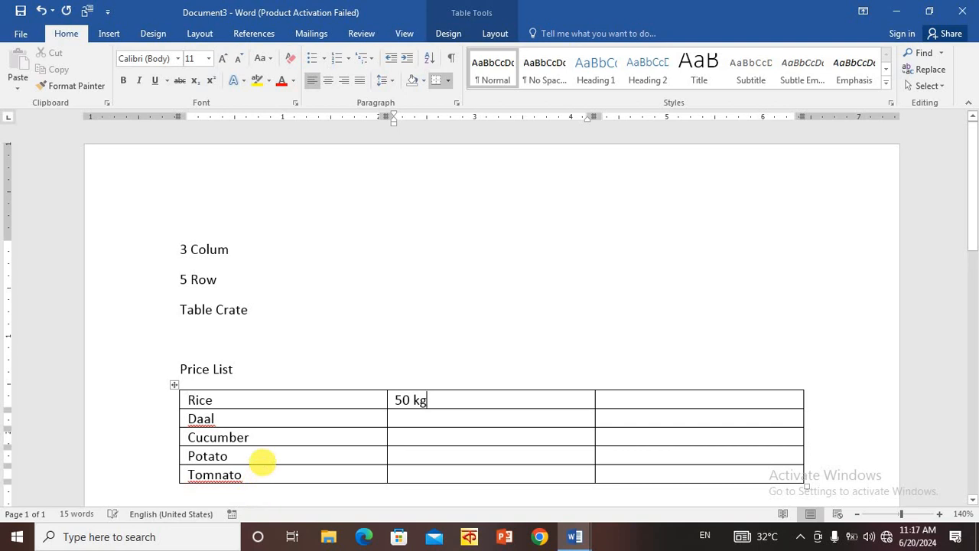
pyautogui.click(262, 461)
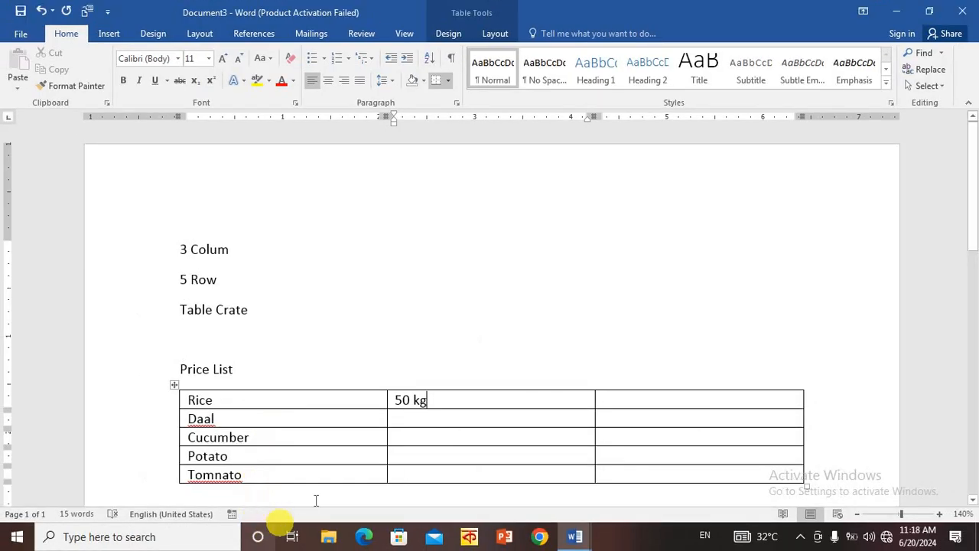
# - Write a person's first name below the table, leaving empty lines between the table and the name
pyautogui.scroll(-3, 301, 406)
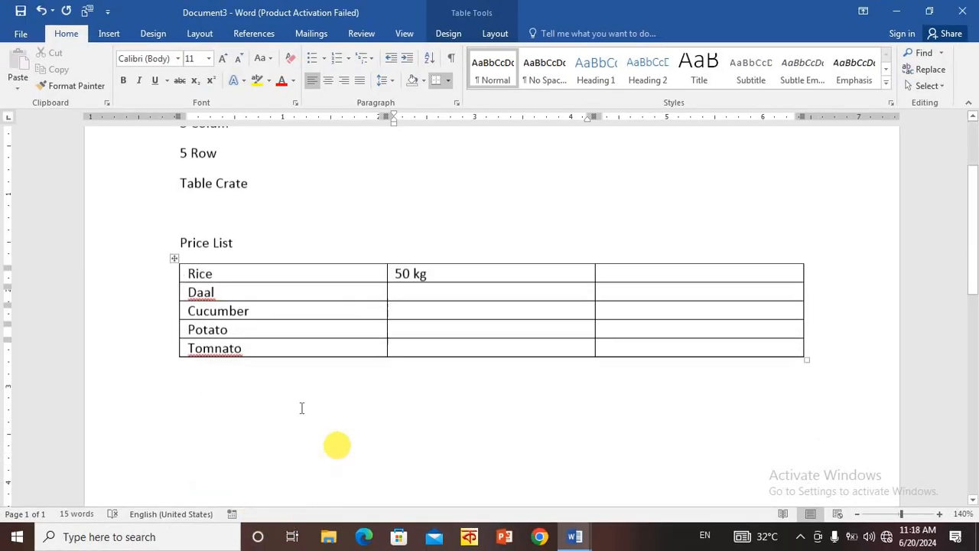
pyautogui.click(235, 388)
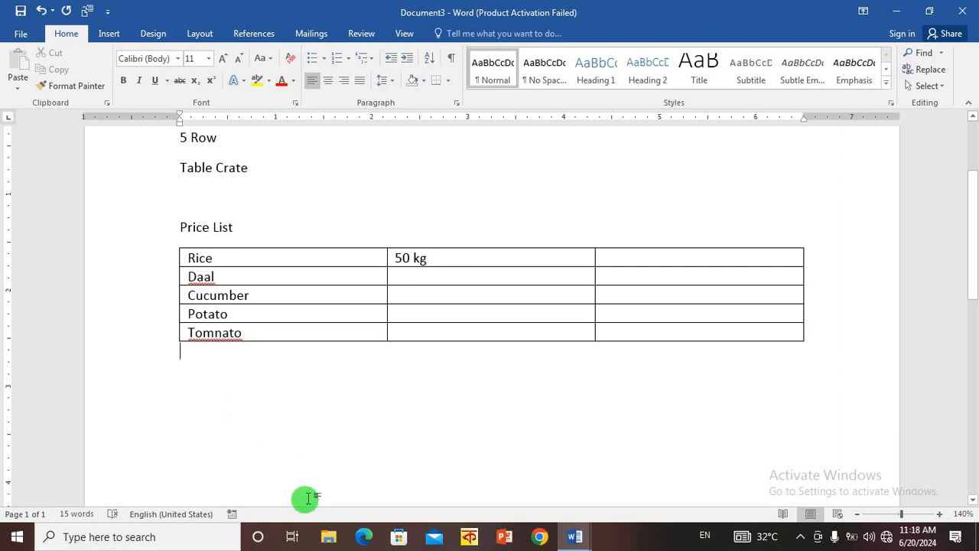
pyautogui.press('Return')
pyautogui.press('Return')
pyautogui.write('Mi')
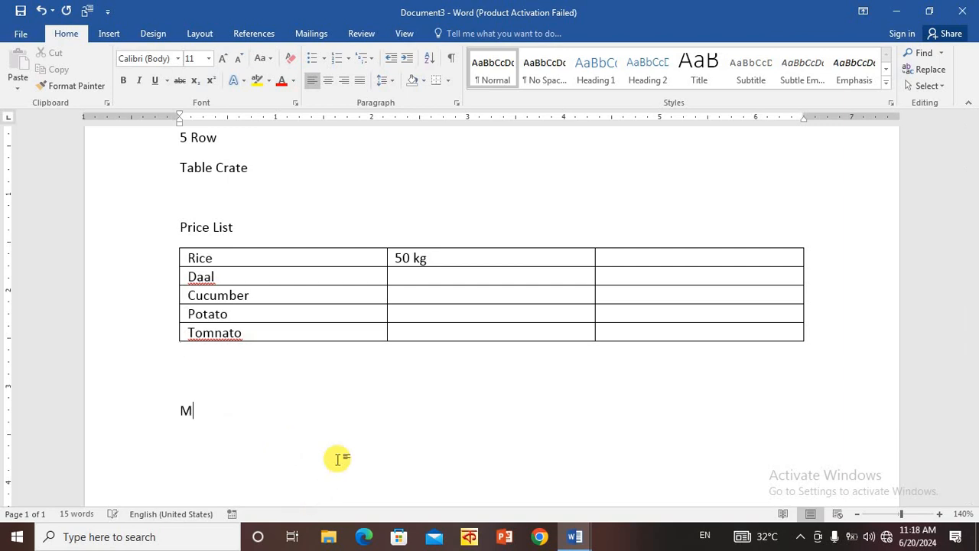
pyautogui.write('ntu')
pyautogui.press('Return')
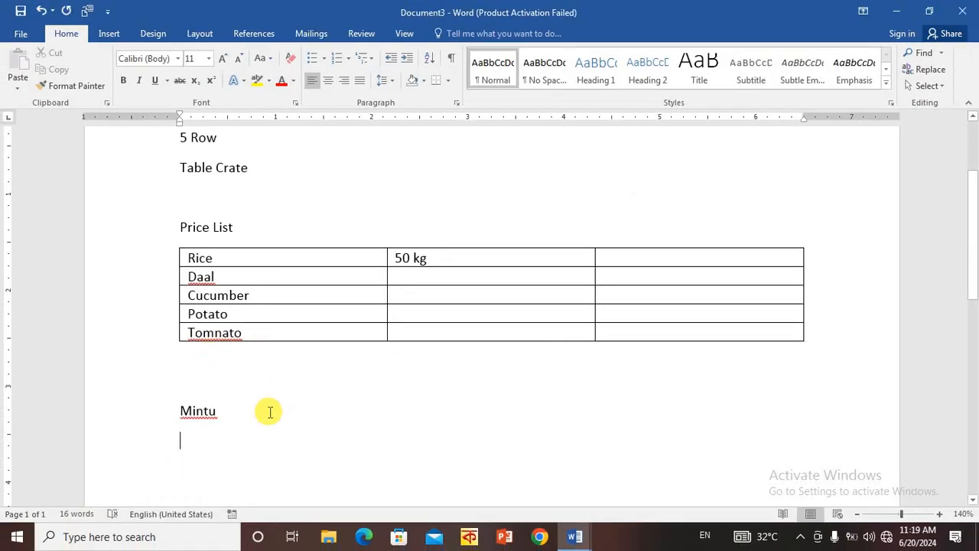
pyautogui.rightClick(231, 334)
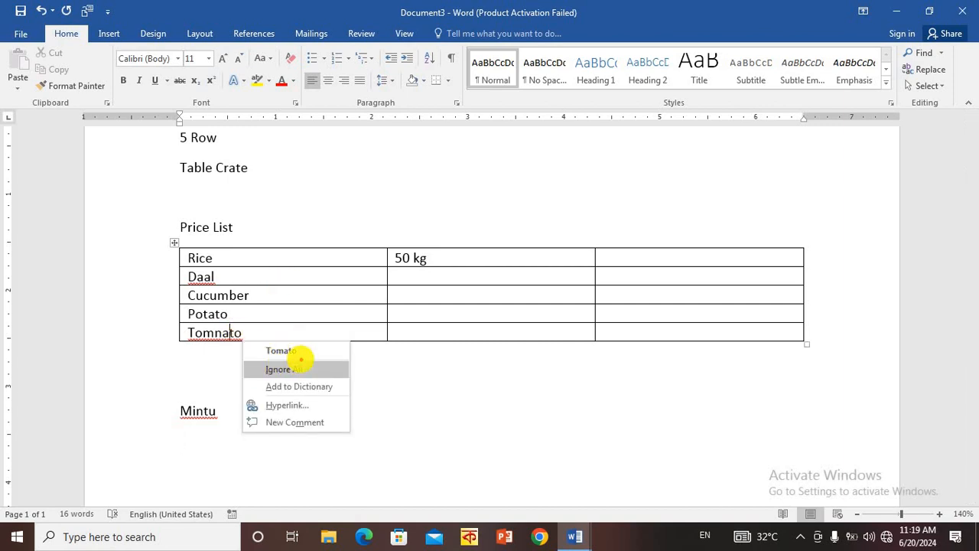
pyautogui.click(301, 360)
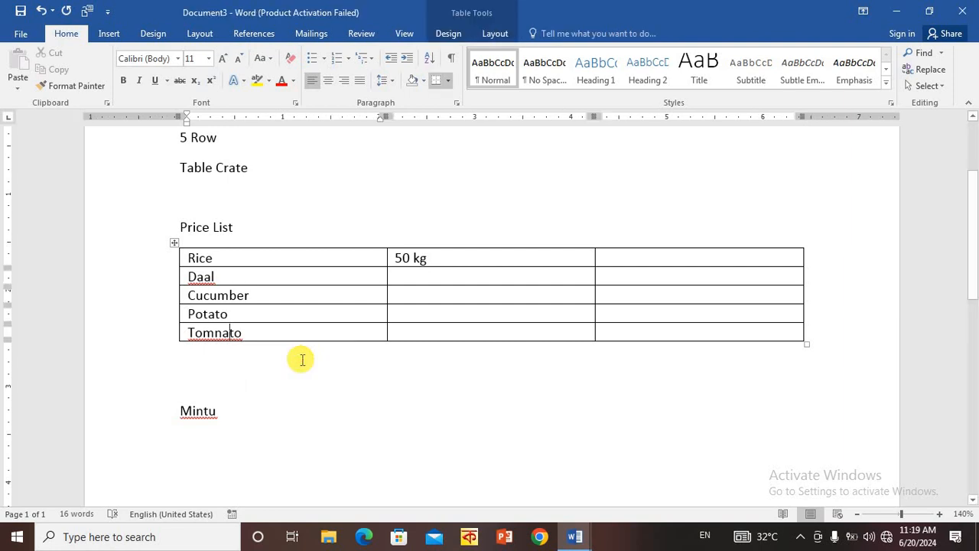
pyautogui.rightClick(243, 342)
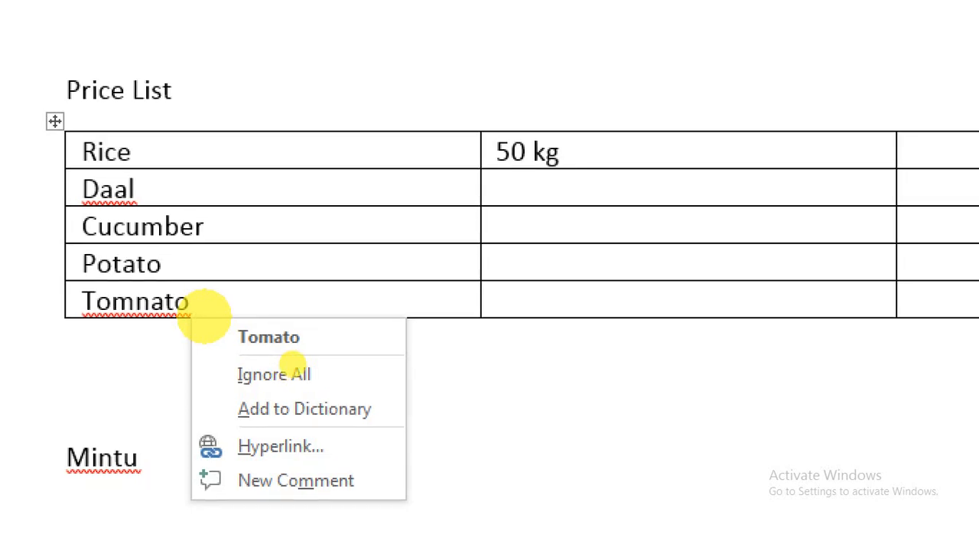
pyautogui.press('Escape')
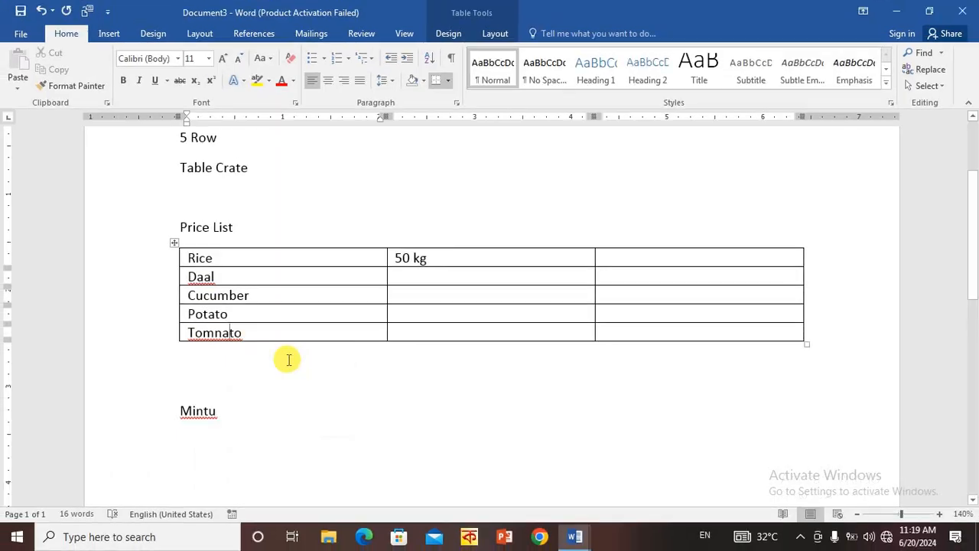
# - Correct "Tomnato" to the suggested spelling "Tomato" and set the spell checker to ignore all occurrences of "Daal"
pyautogui.rightClick(204, 337)
pyautogui.click(260, 350)
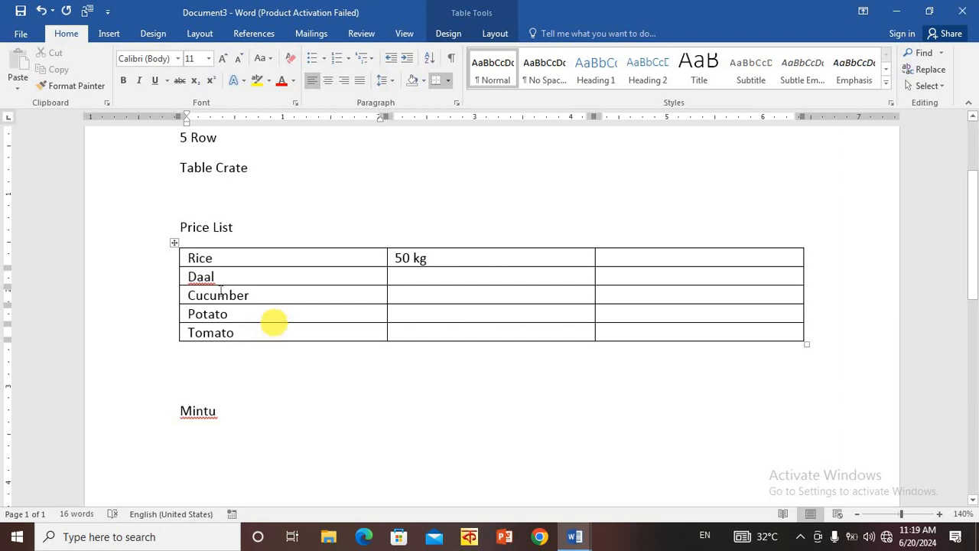
pyautogui.rightClick(201, 277)
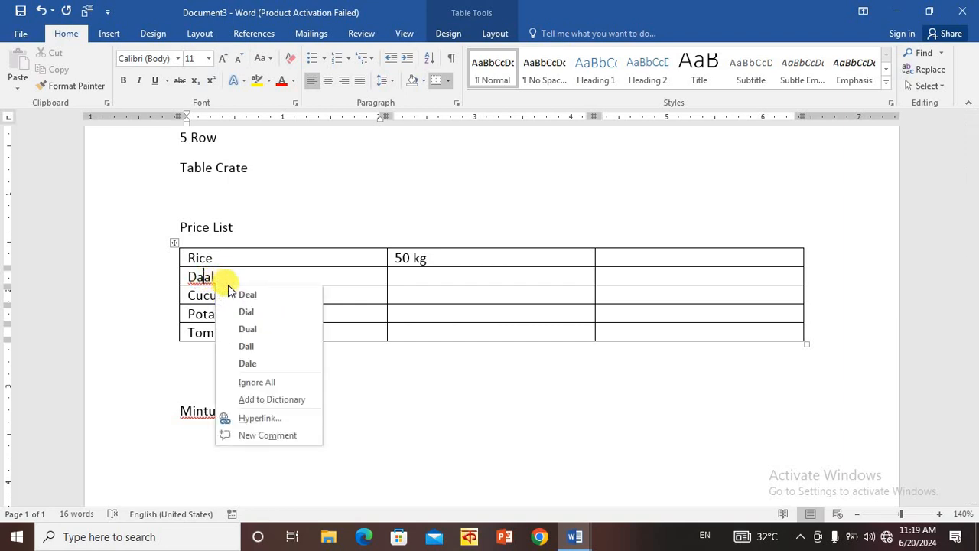
pyautogui.click(273, 387)
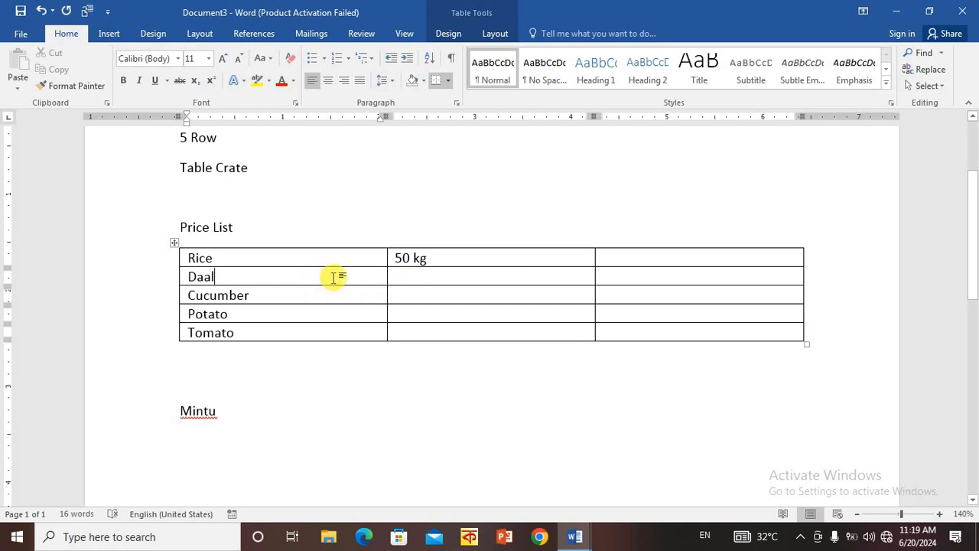
# - Enter the second-column quantities: 3 kg for Daal, 2 kg for Cucumber, 5 kg for Potato and 5 kg for Tomato
pyautogui.click(458, 268)
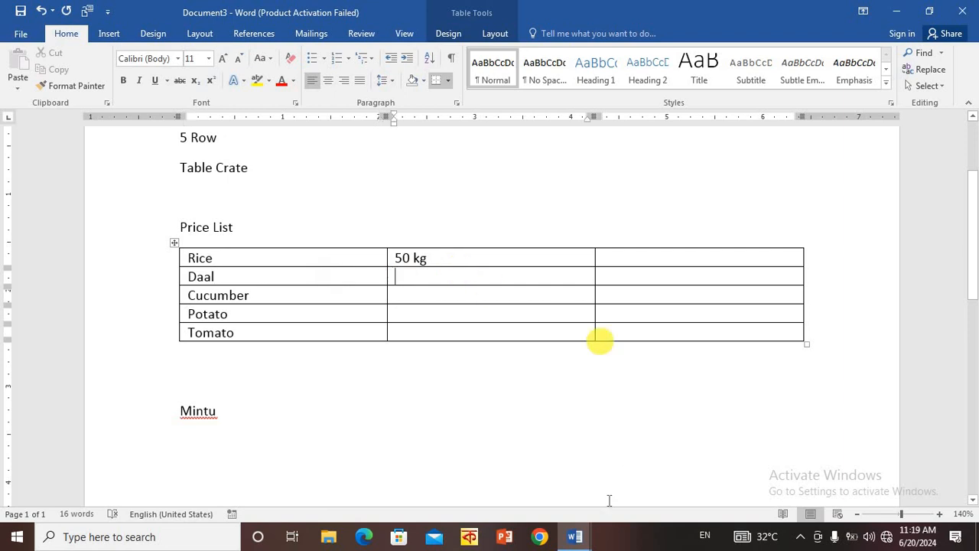
pyautogui.write('2')
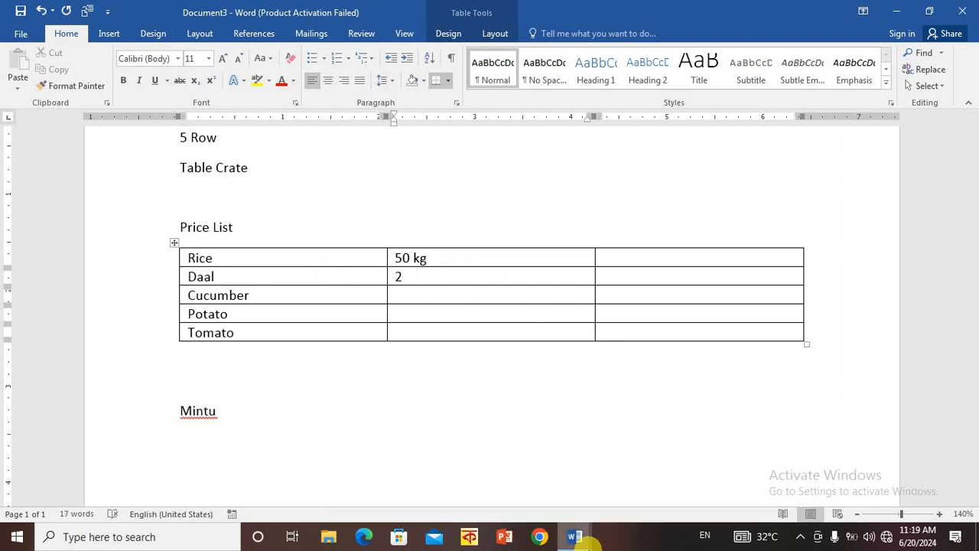
pyautogui.press('BackSpace')
pyautogui.write('3 kg')
pyautogui.press('Down')
pyautogui.write('2 kg')
pyautogui.press('Down')
pyautogui.write('5 kg')
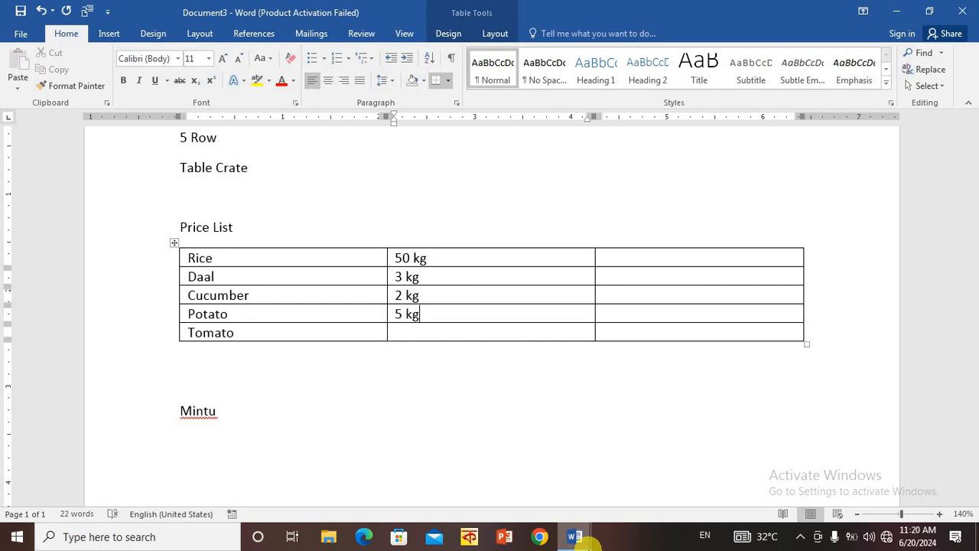
pyautogui.press('Down')
pyautogui.write('5 kg')
pyautogui.moveTo(581, 537)
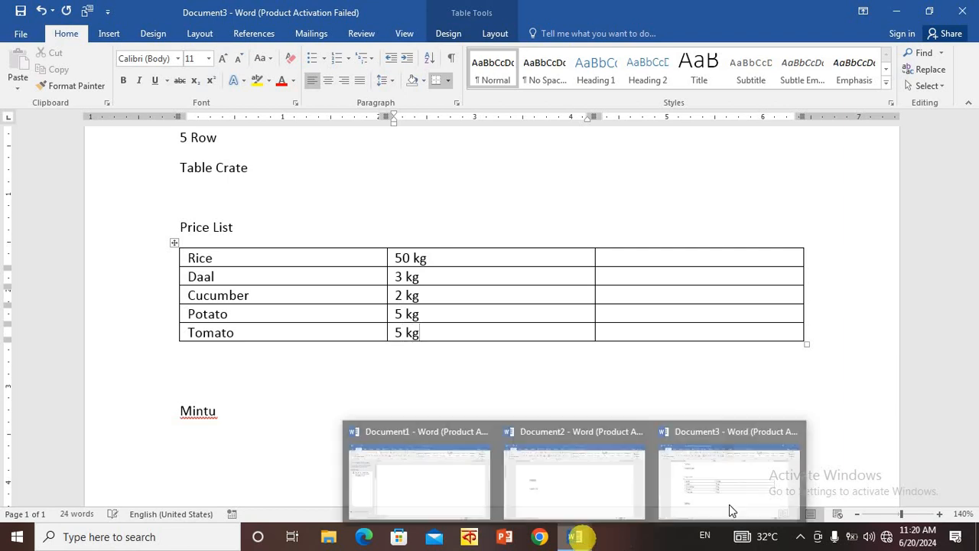
# - Fill the table's third column with prices: Rice 2000, Daal 240, Cucumber 80, Potato 70 and Tomato 100
pyautogui.click(712, 255)
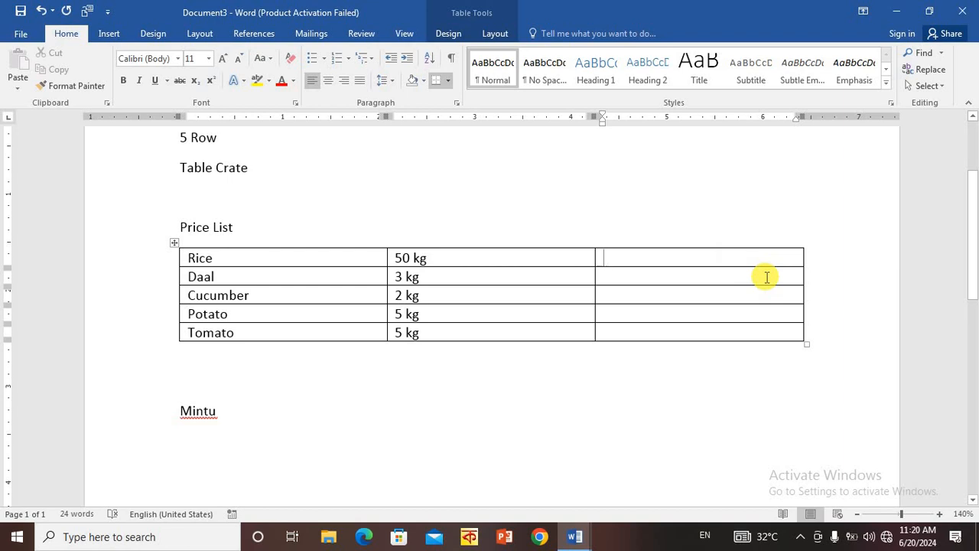
pyautogui.write('2000')
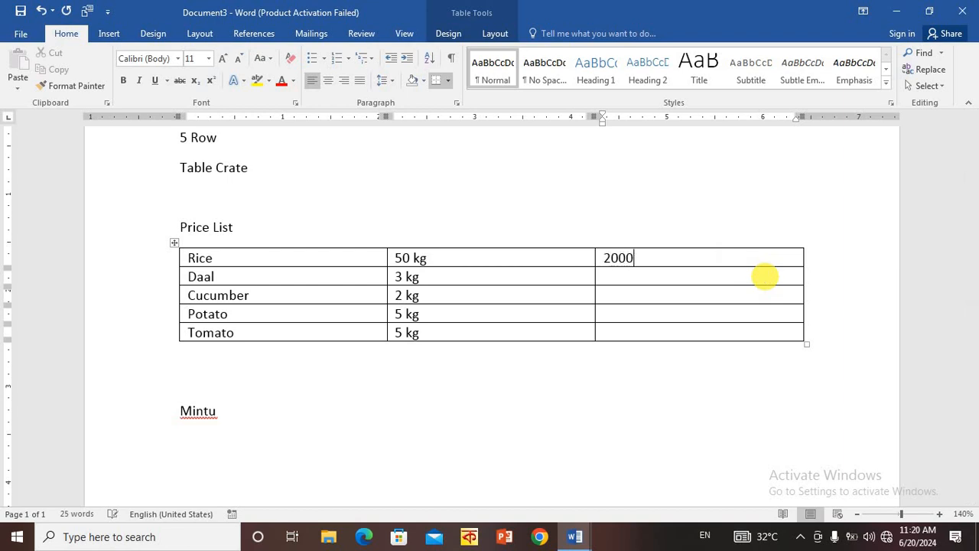
pyautogui.click(650, 274)
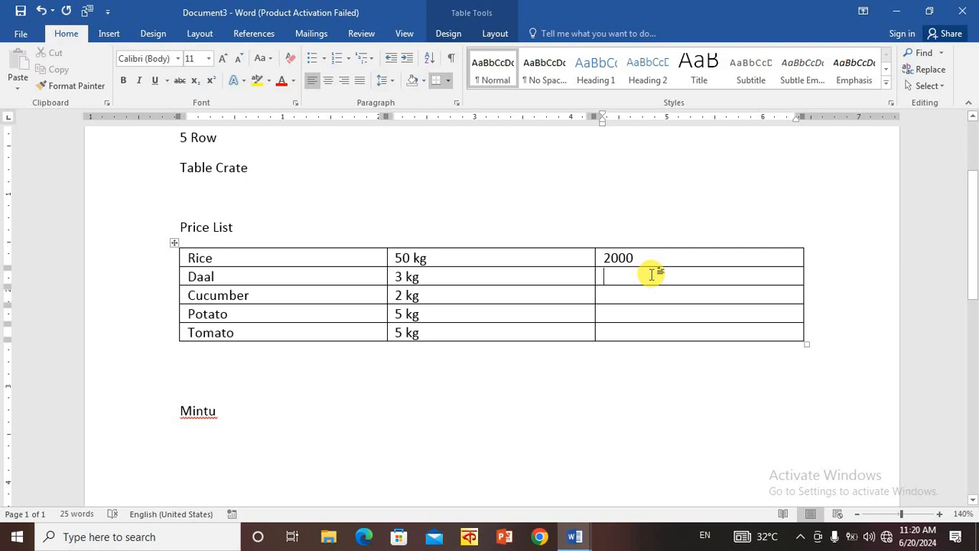
pyautogui.write('240')
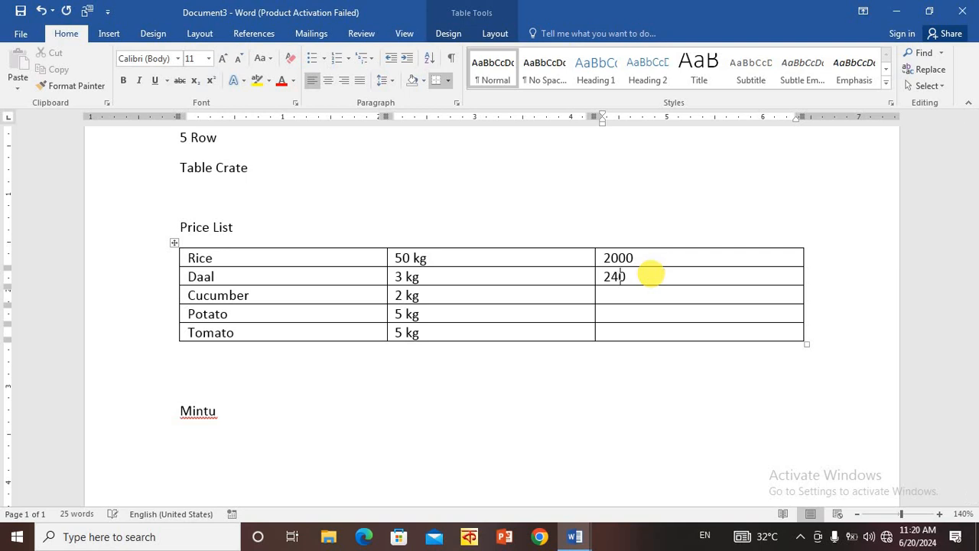
pyautogui.click(637, 300)
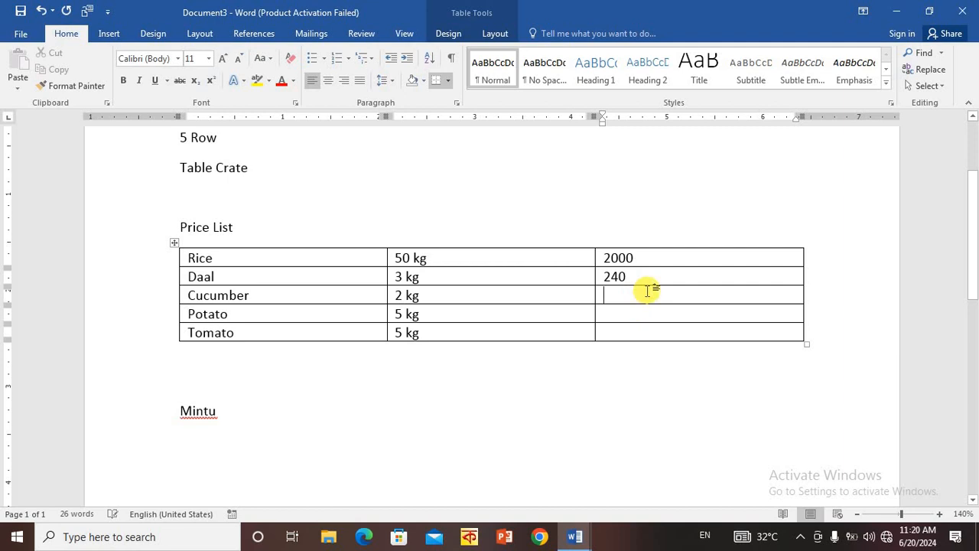
pyautogui.write('80')
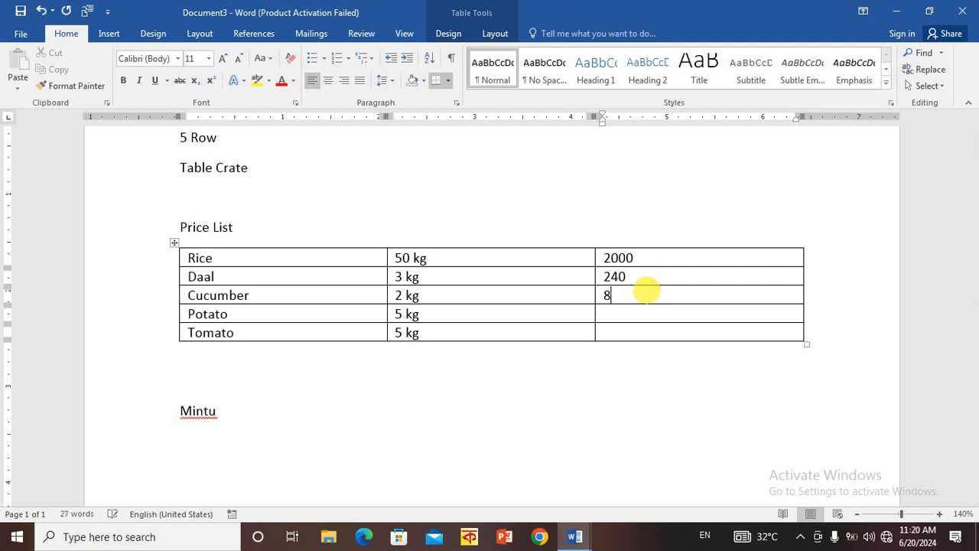
pyautogui.click(650, 311)
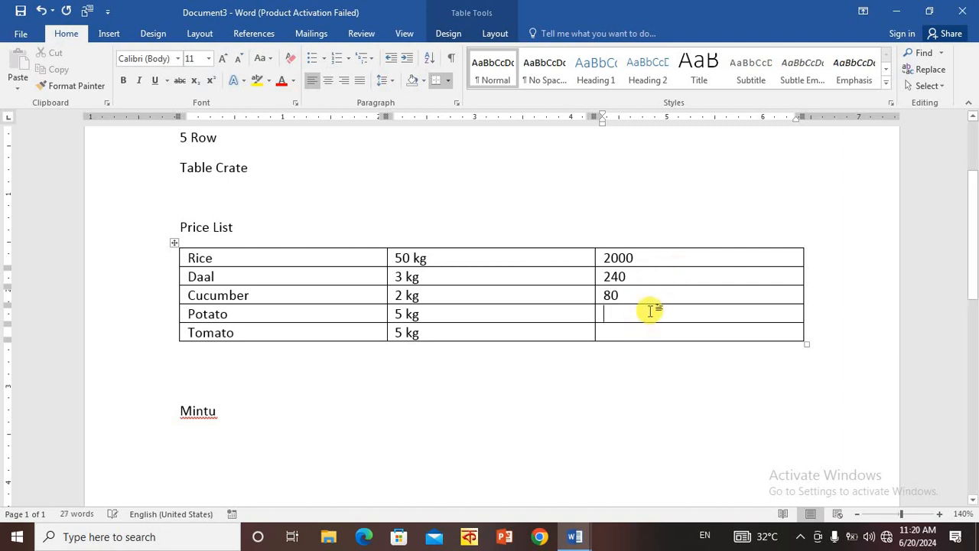
pyautogui.write('70')
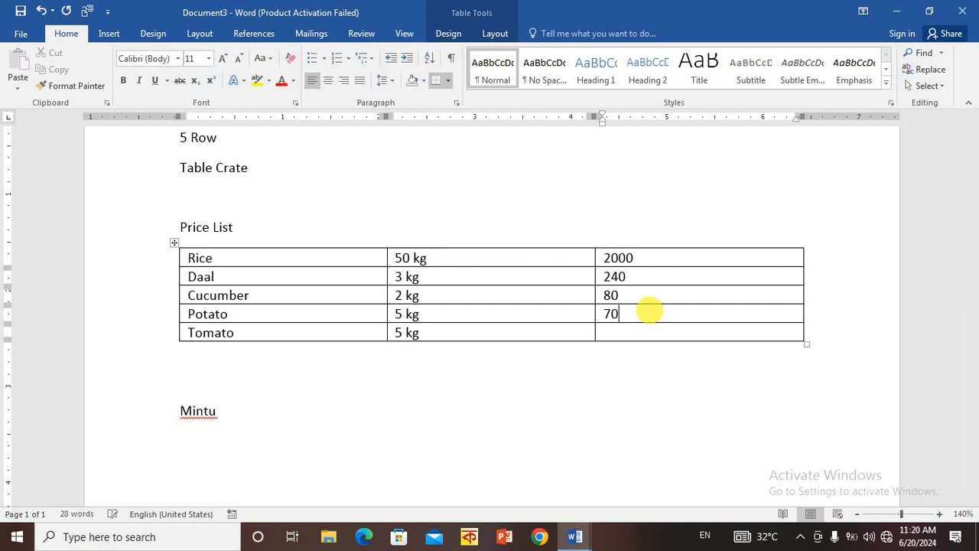
pyautogui.click(641, 328)
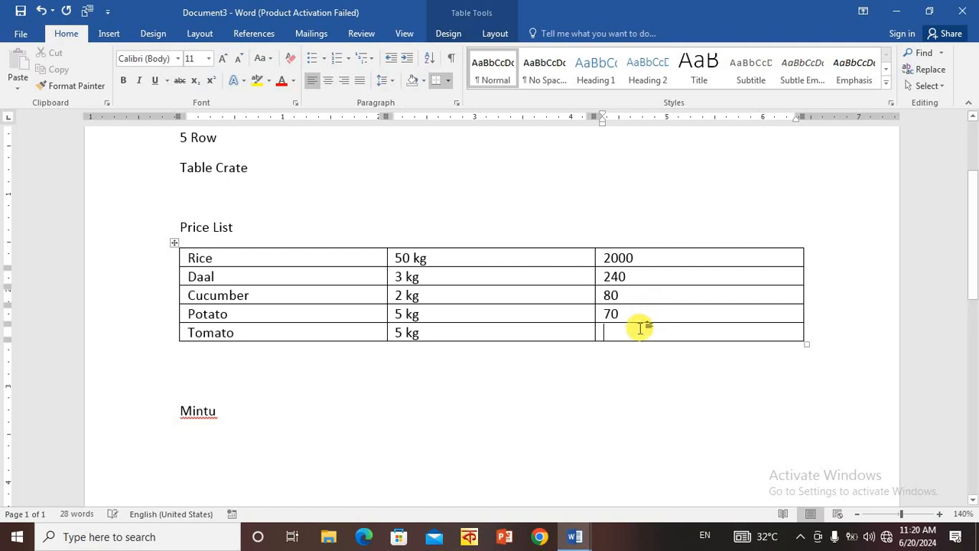
pyautogui.write('100')
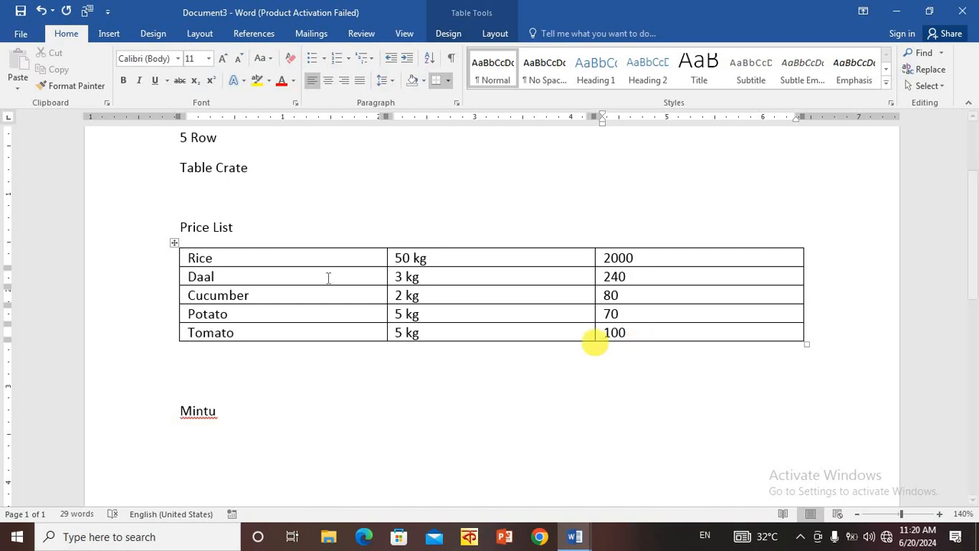
# - Set the "Price List" heading above the table to the Arial Black font at size 26
pyautogui.click(138, 214)
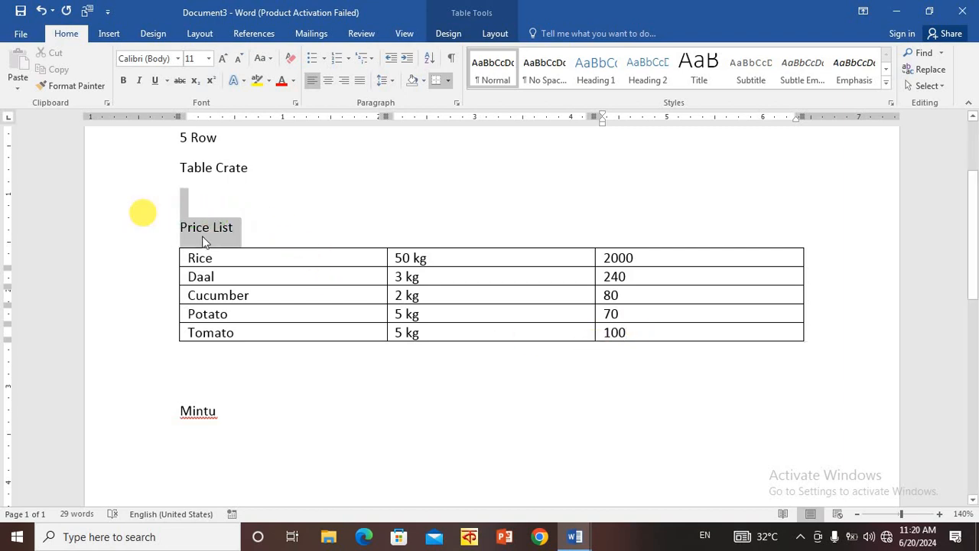
pyautogui.click(236, 226)
pyautogui.click(147, 229)
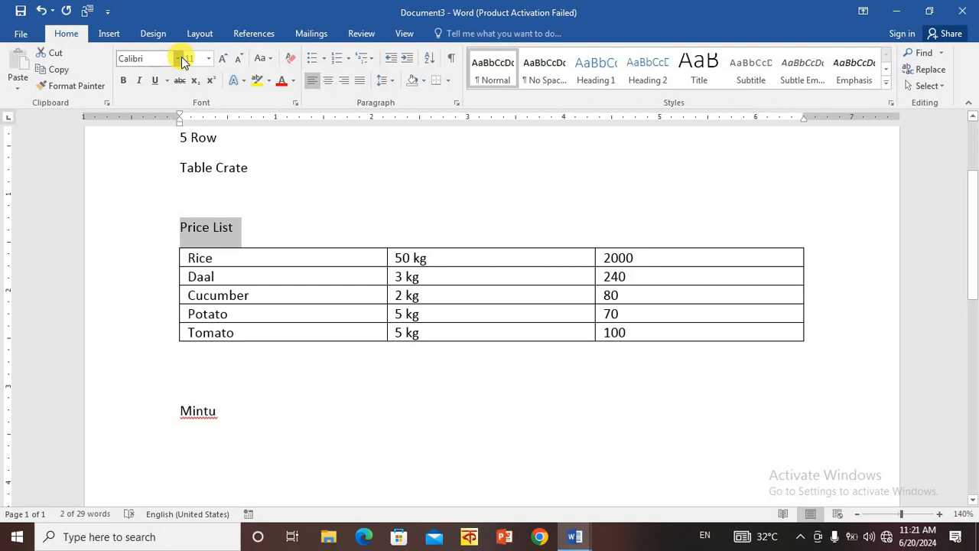
pyautogui.click(178, 59)
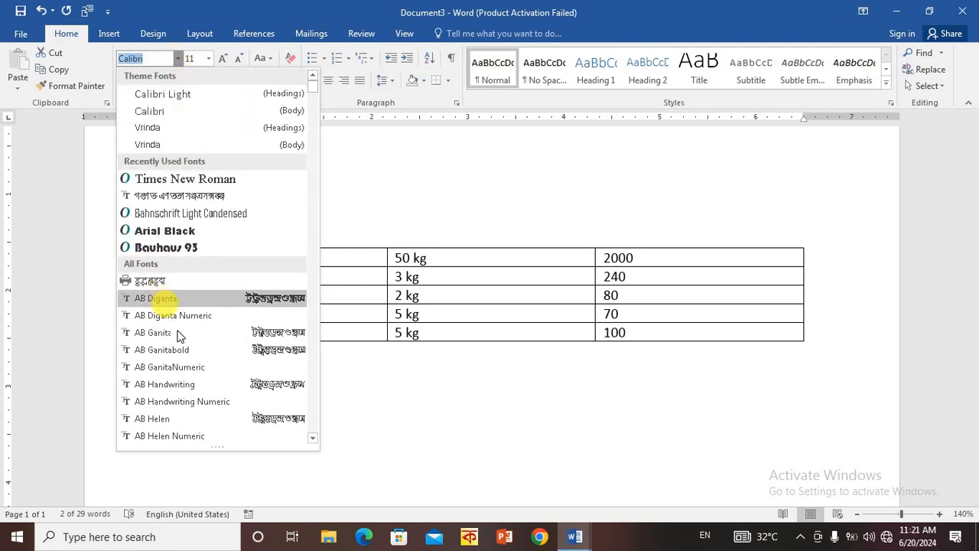
pyautogui.scroll(-10, 195, 345)
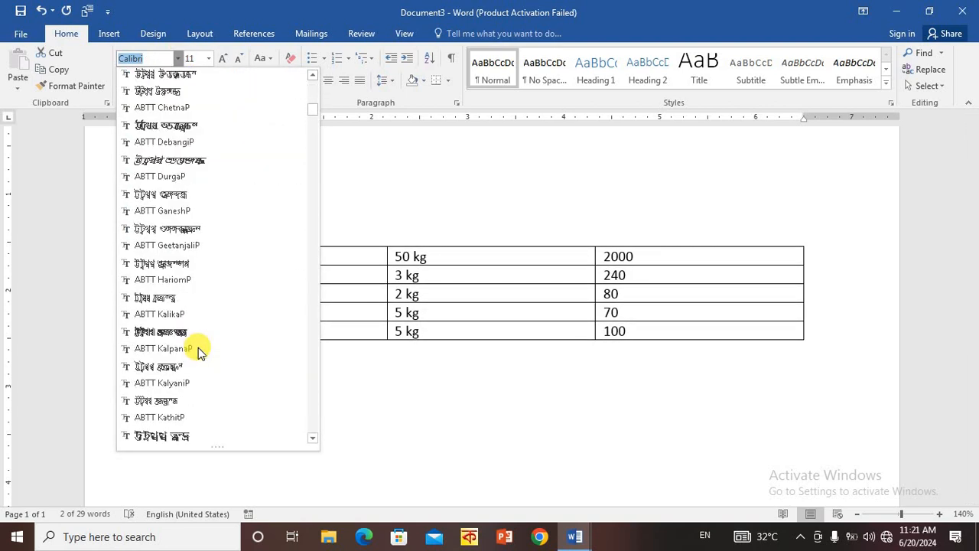
pyautogui.scroll(-10, 198, 347)
pyautogui.scroll(-5, 198, 351)
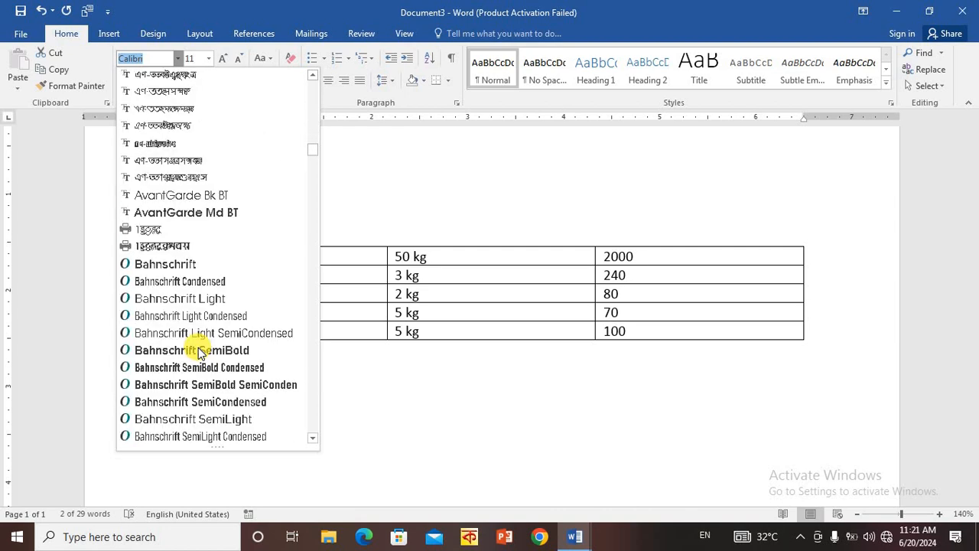
pyautogui.scroll(-6, 202, 349)
pyautogui.scroll(10, 211, 339)
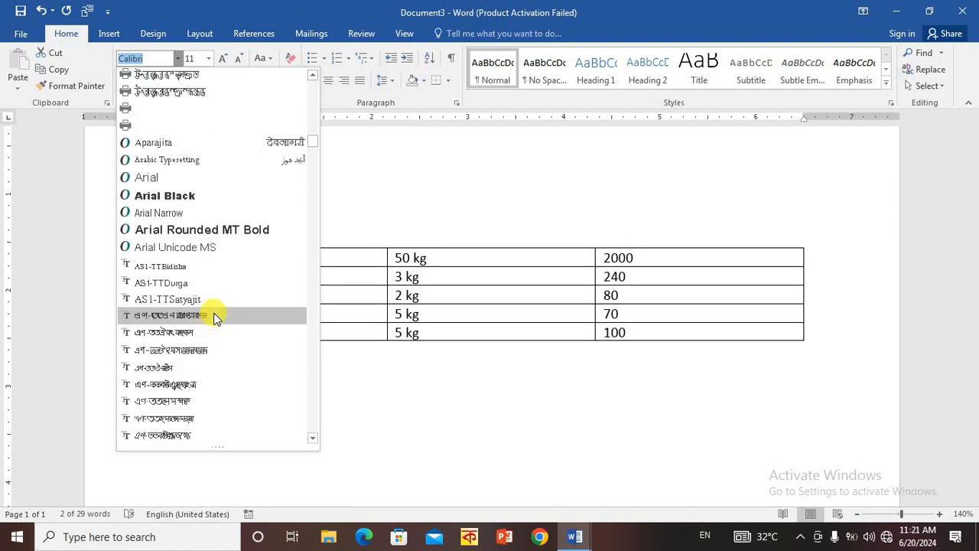
pyautogui.click(223, 196)
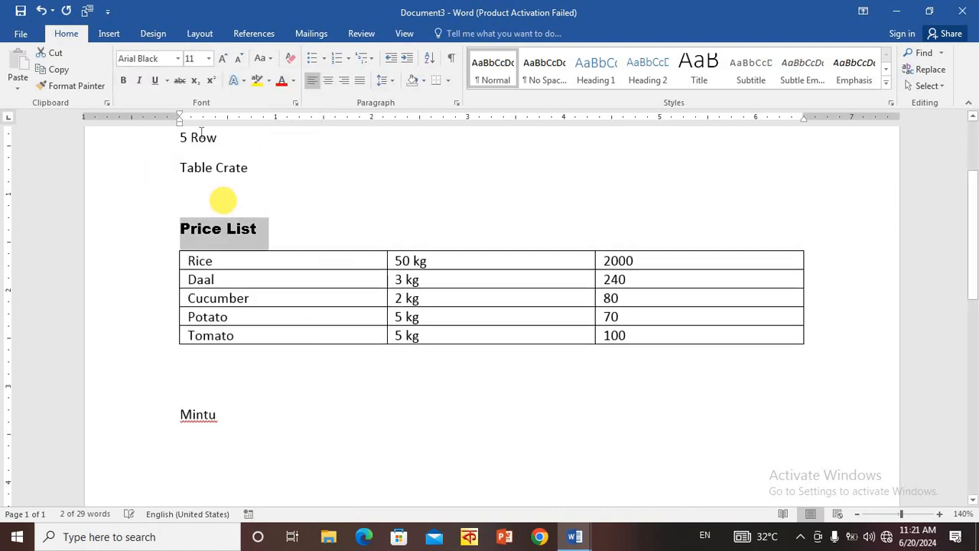
pyautogui.click(208, 59)
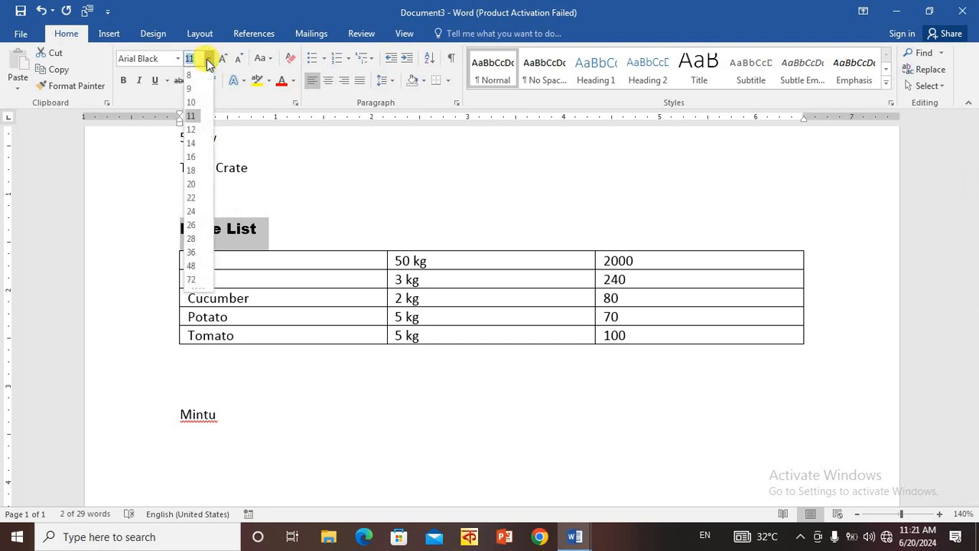
pyautogui.click(192, 225)
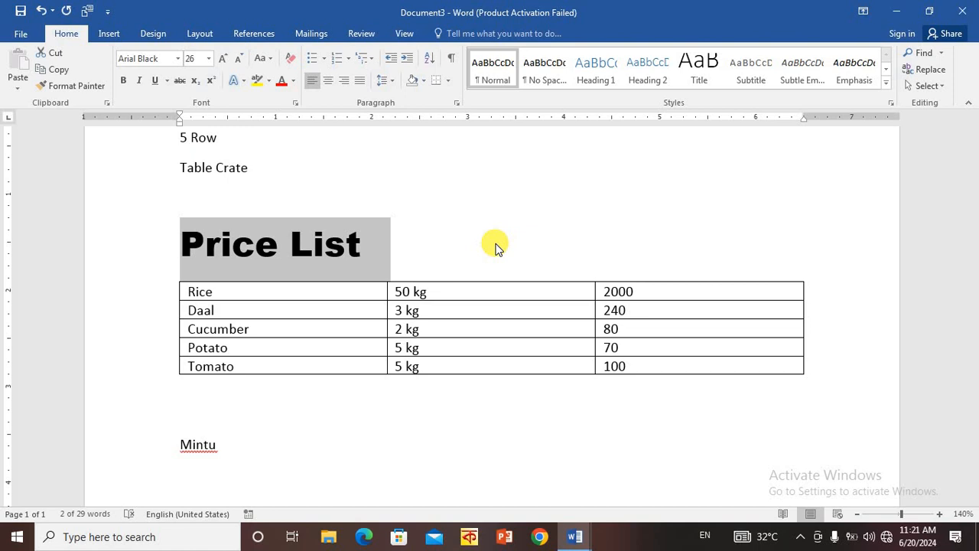
# - Try shifting the "Price List" heading with leading spaces and remove those spaces again
pyautogui.click(315, 100)
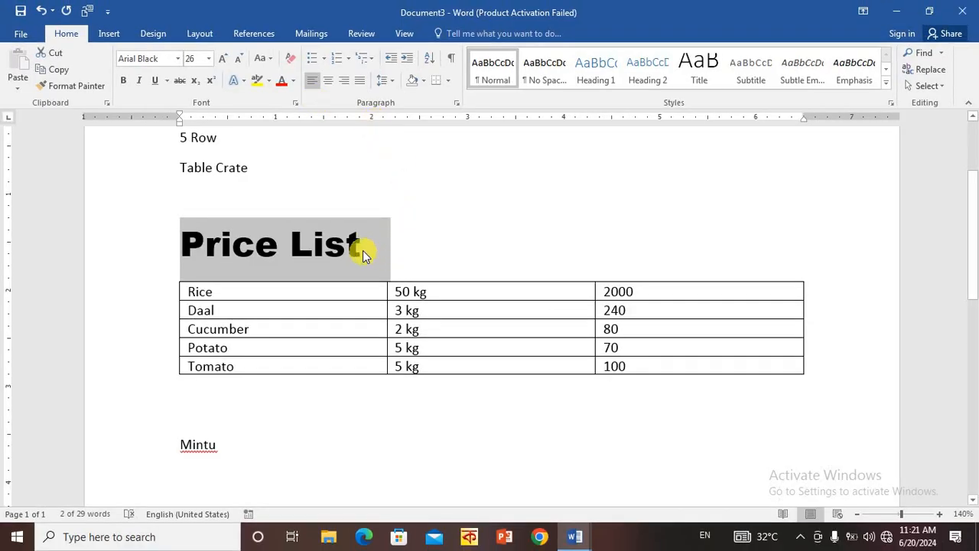
pyautogui.moveTo(363, 250); pyautogui.dragTo(161, 248)
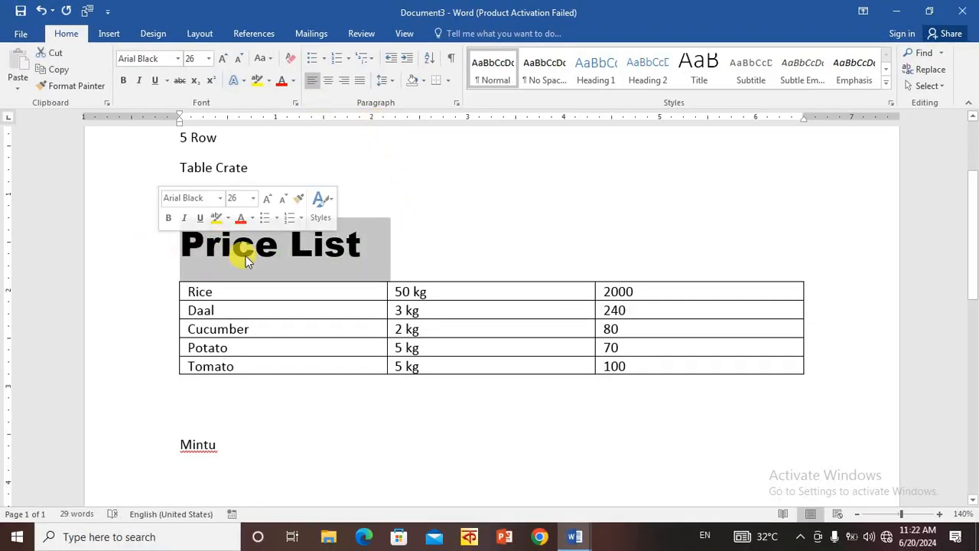
pyautogui.click(245, 255)
pyautogui.click(179, 243)
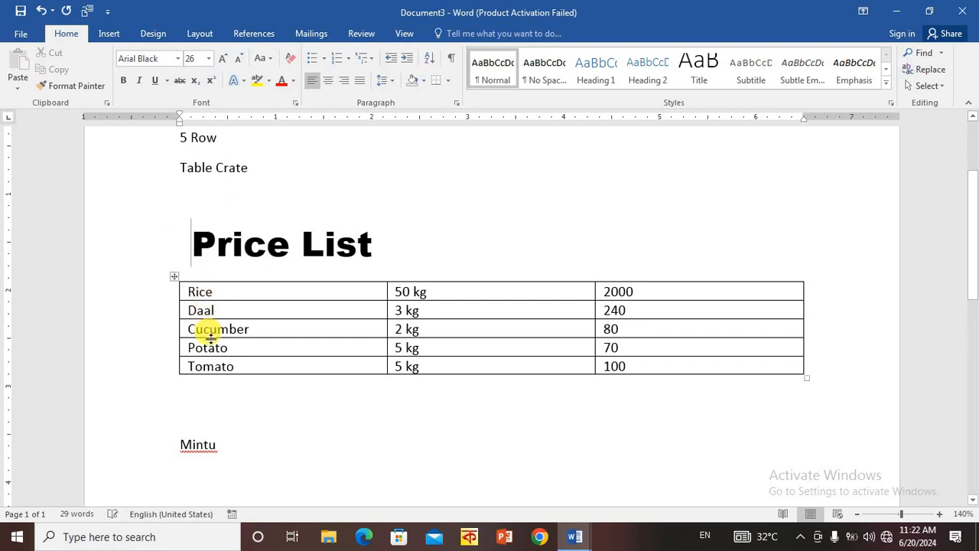
pyautogui.press('BackSpace')
pyautogui.press('BackSpace')
pyautogui.press('BackSpace')
pyautogui.press('BackSpace')
pyautogui.press('BackSpace')
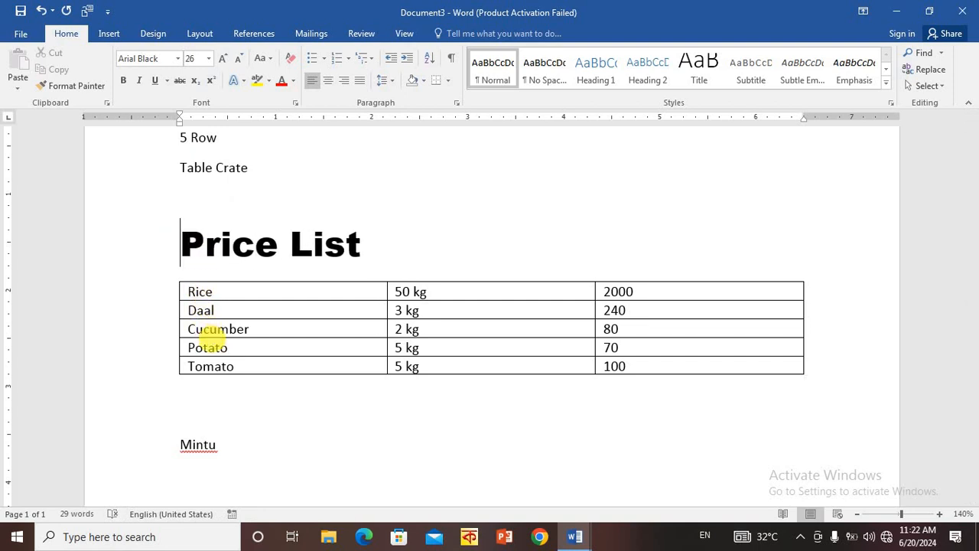
# - Center the "Price List" heading above the table and change its font color to red
pyautogui.hotkey('shift', 'End')
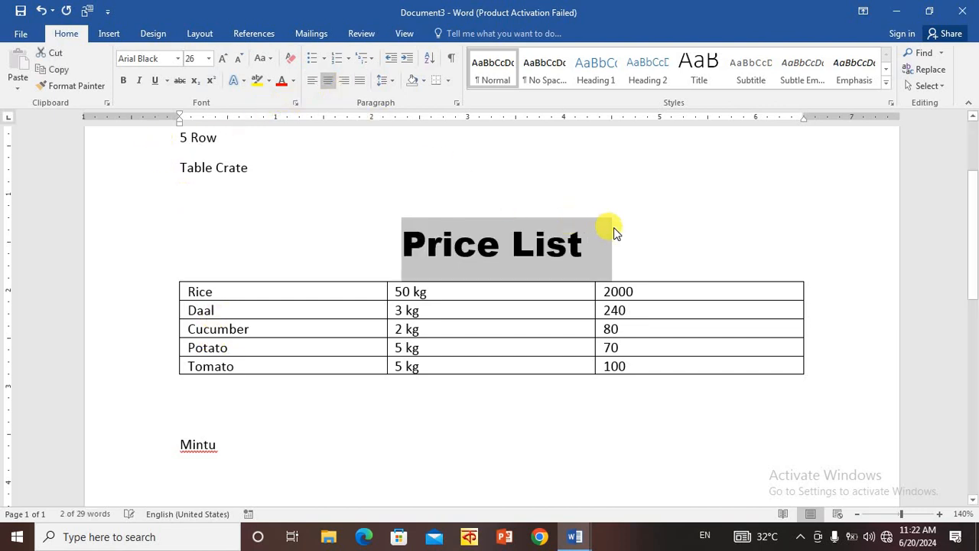
pyautogui.click(718, 238)
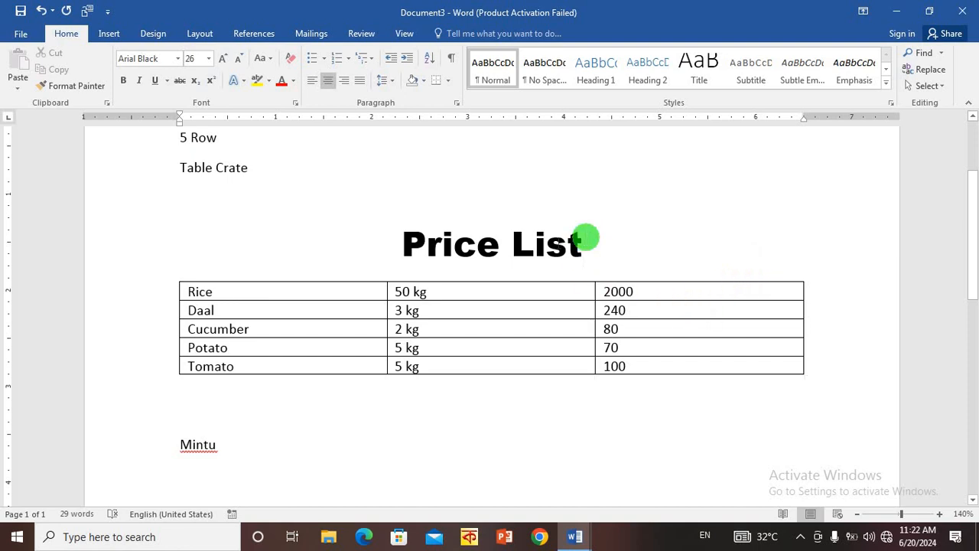
pyautogui.moveTo(586, 239); pyautogui.dragTo(380, 253)
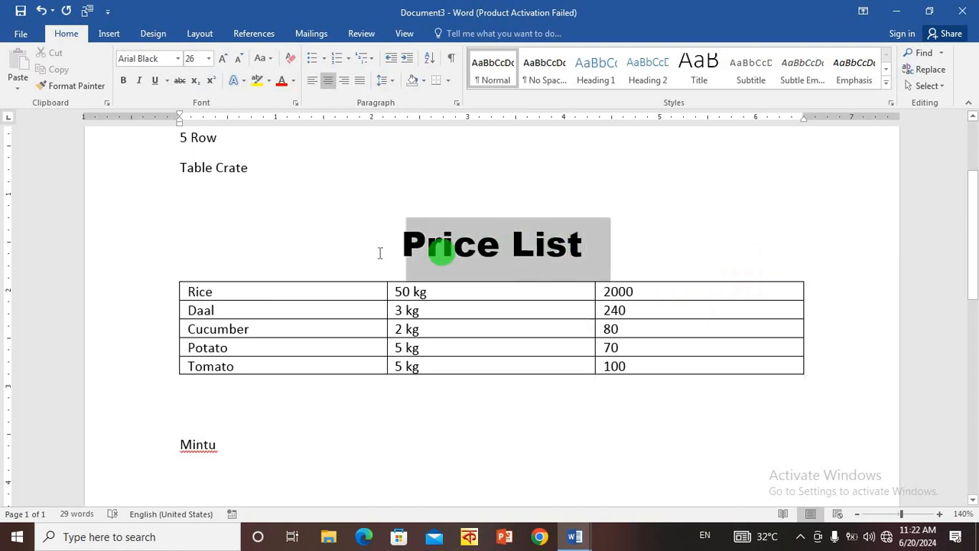
pyautogui.click(282, 80)
pyautogui.moveTo(657, 253); pyautogui.dragTo(375, 244)
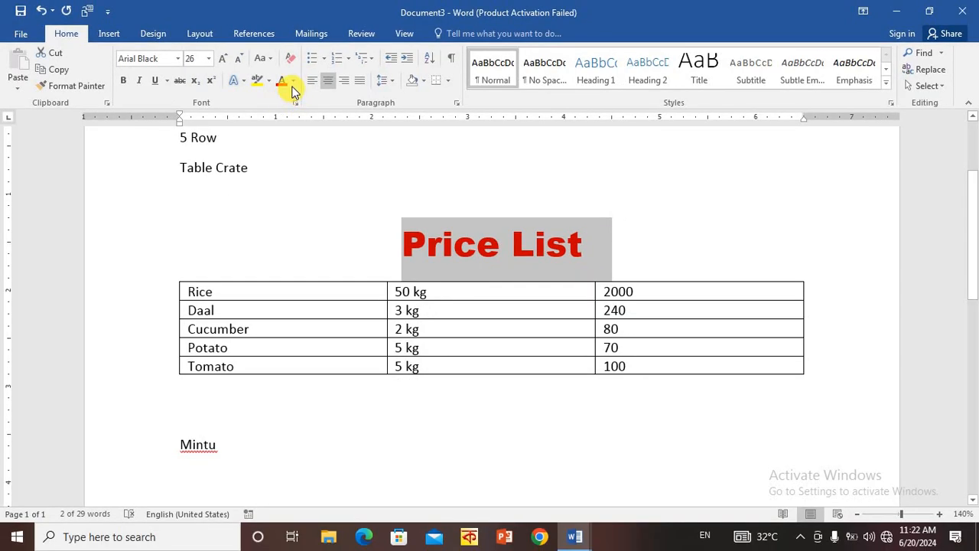
pyautogui.click(259, 297)
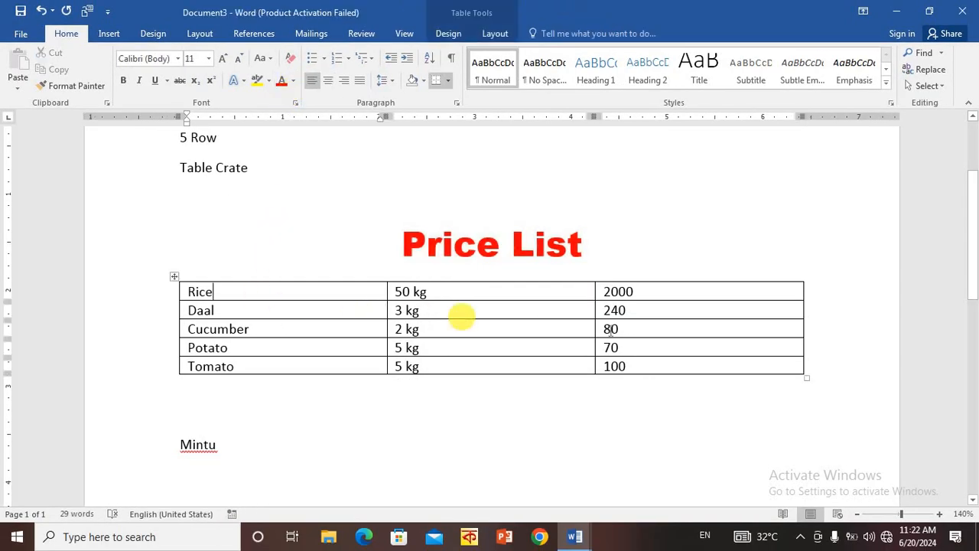
pyautogui.click(631, 280)
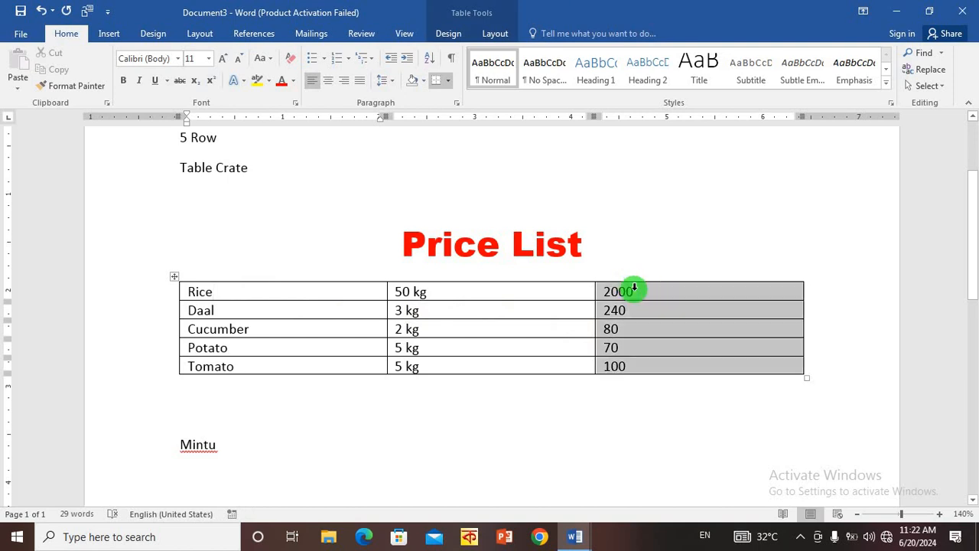
pyautogui.click(729, 229)
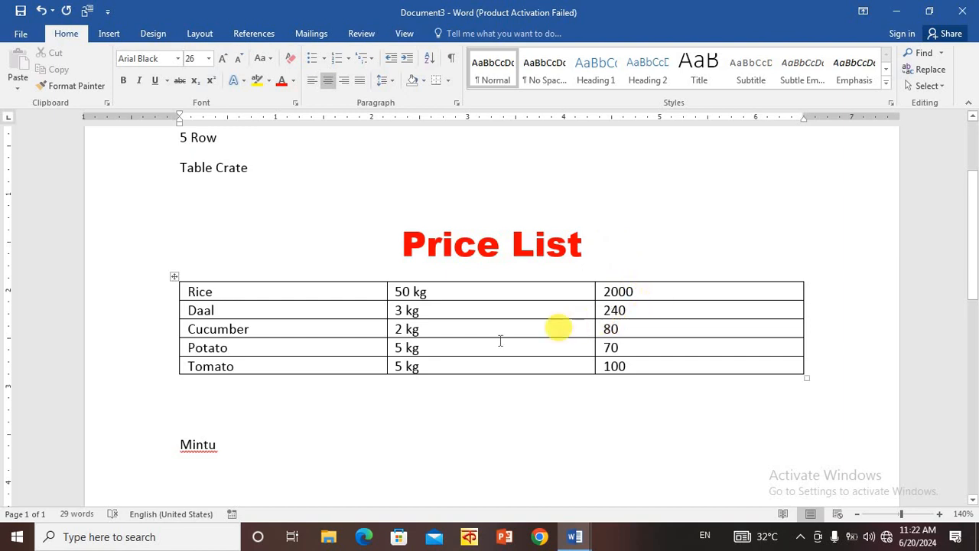
# - Clear the price in the Rice row and add empty lines in that cell to make the row taller
pyautogui.moveTo(644, 289); pyautogui.dragTo(650, 372)
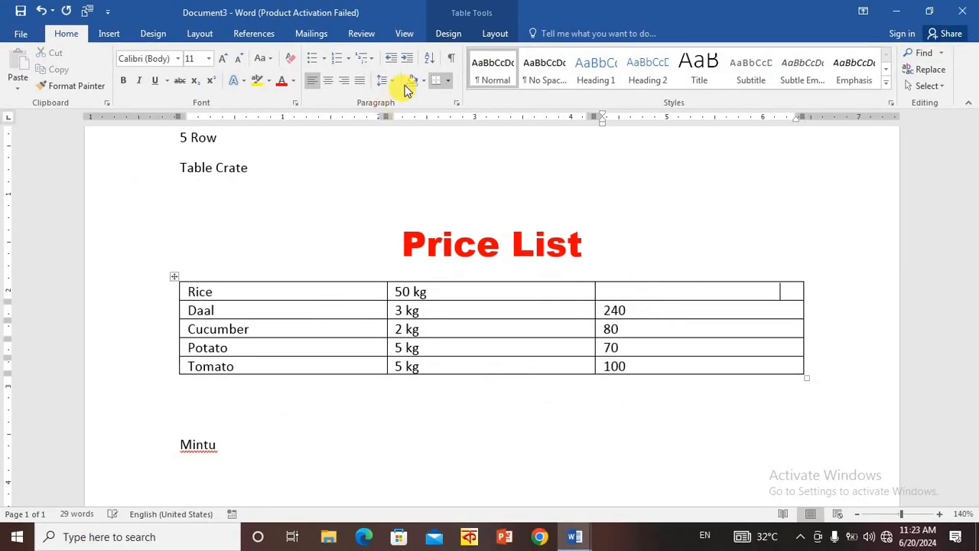
pyautogui.press('Return')
pyautogui.press('Return')
pyautogui.press('Return')
pyautogui.press('Return')
pyautogui.press('Return')
pyautogui.press('Return')
pyautogui.press('Return')
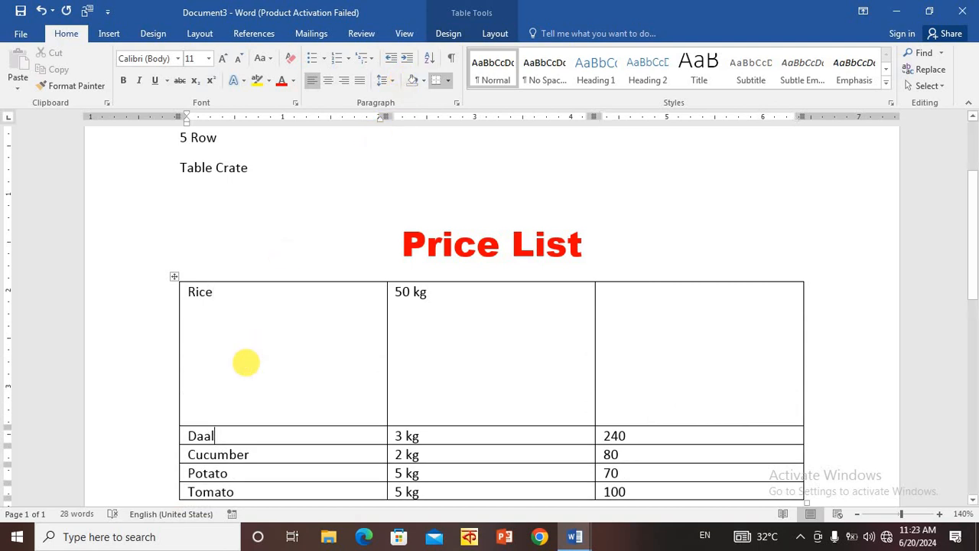
# - Delete the word "Rice" from the table's first cell and put it back
pyautogui.press('BackSpace')
pyautogui.press('BackSpace')
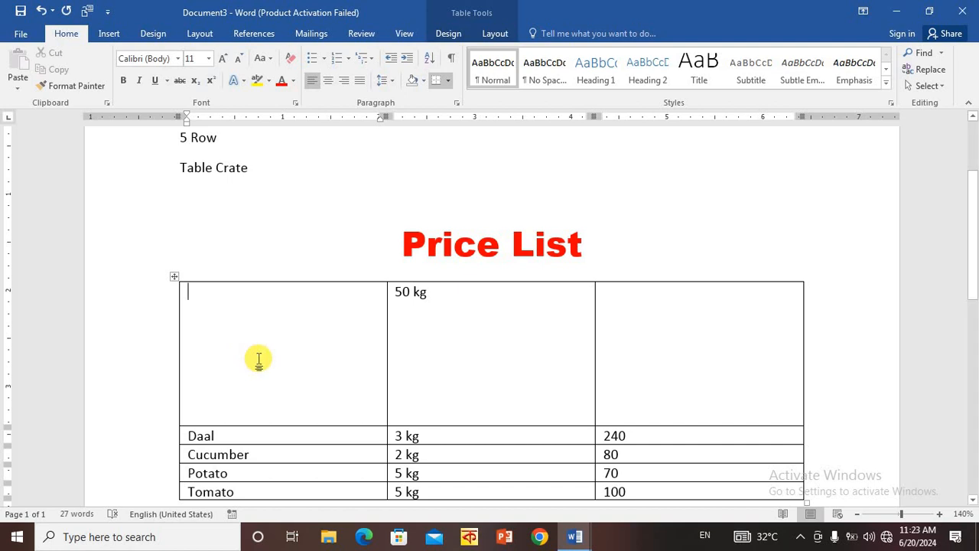
pyautogui.write('Rice')
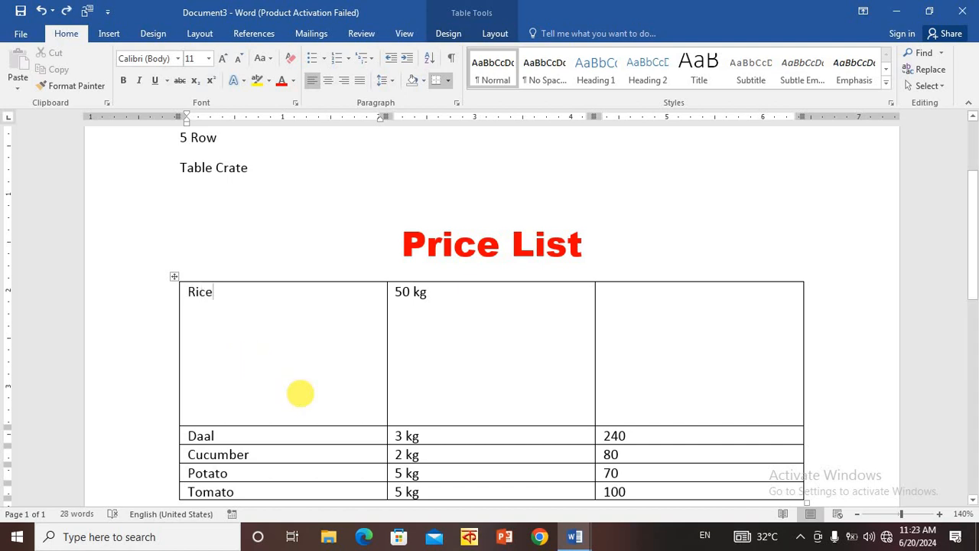
pyautogui.press('BackSpace')
pyautogui.press('BackSpace')
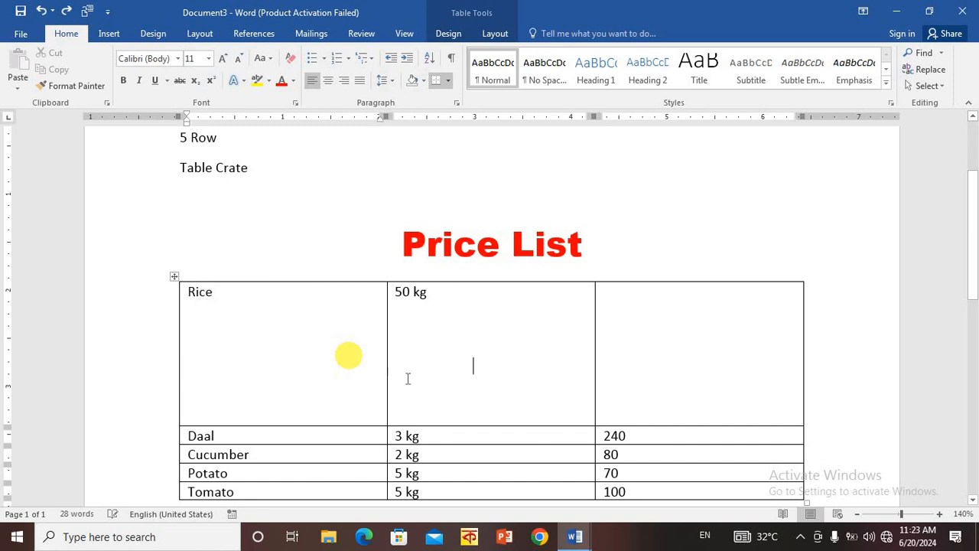
pyautogui.scroll(-3, 455, 369)
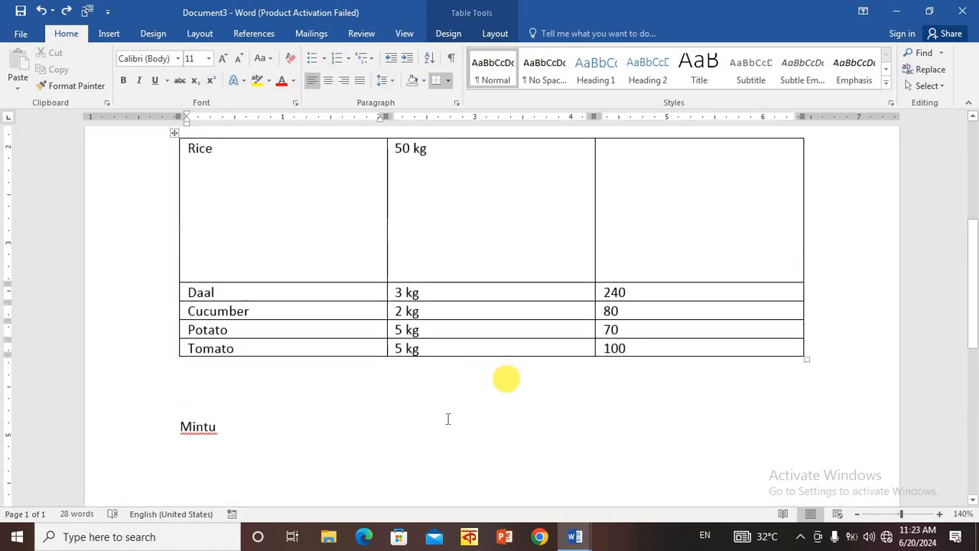
pyautogui.scroll(3, 448, 419)
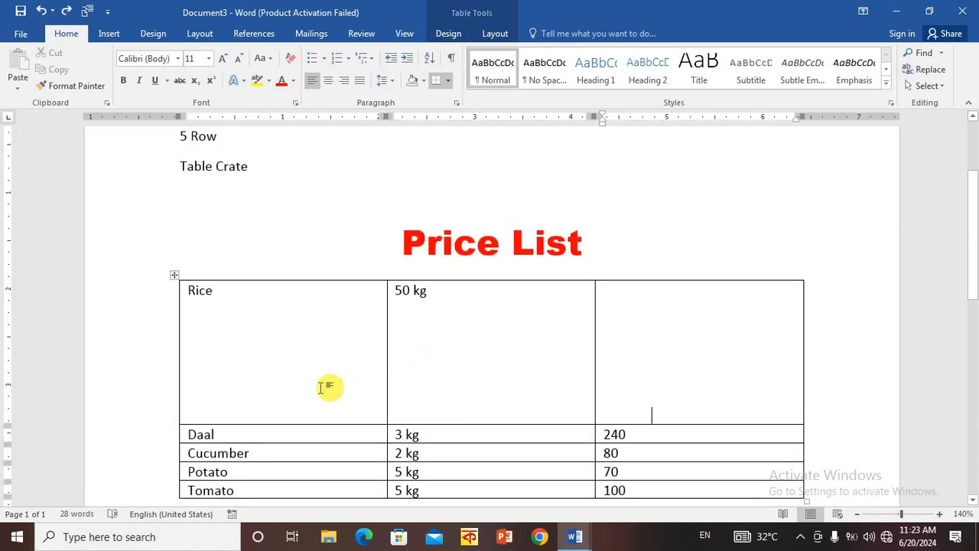
pyautogui.click(321, 388)
pyautogui.click(284, 396)
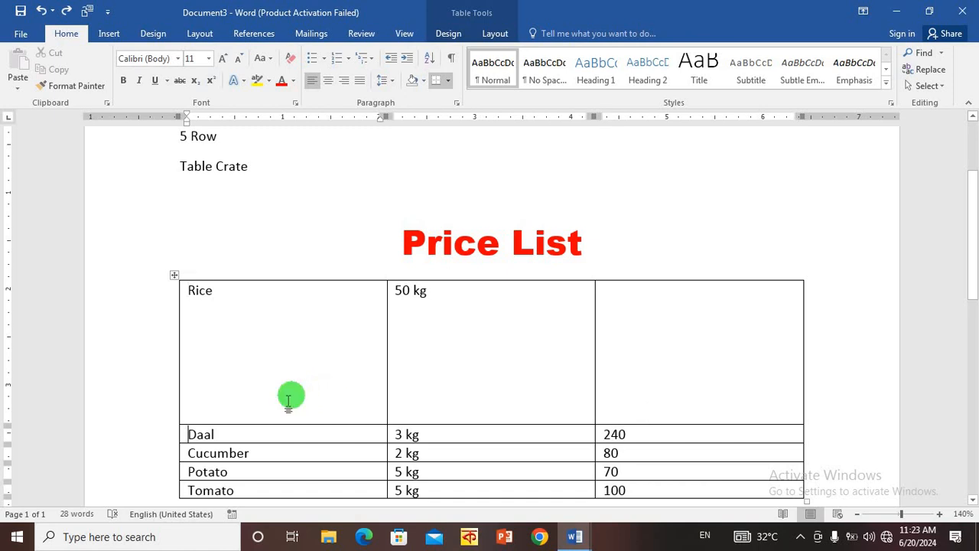
pyautogui.click(257, 347)
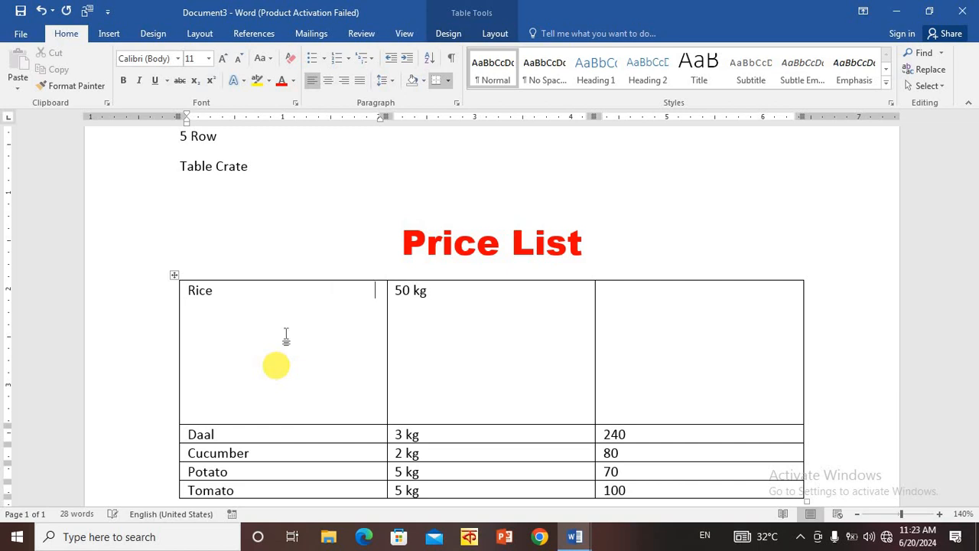
pyautogui.click(356, 232)
pyautogui.scroll(-8, 392, 271)
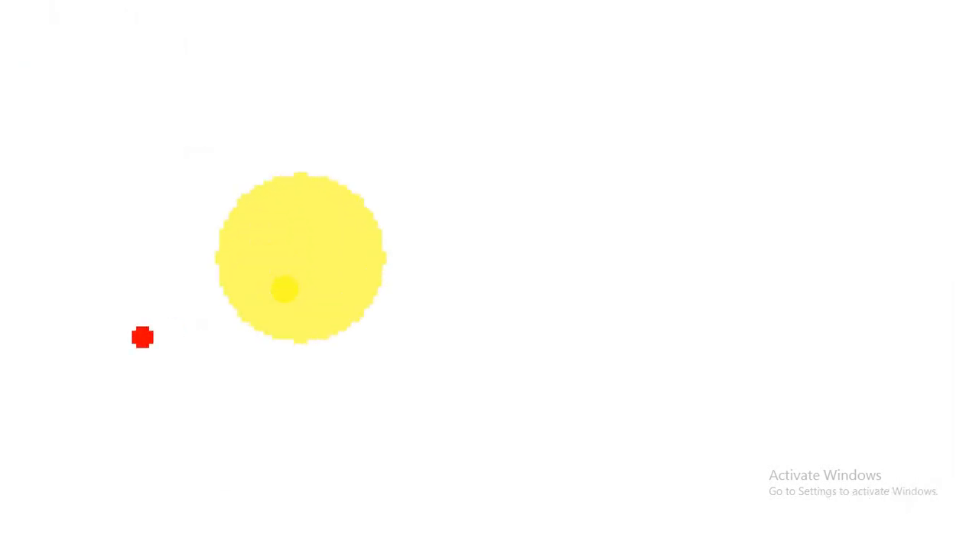
pyautogui.moveTo(310, 224); pyautogui.dragTo(447, 303)
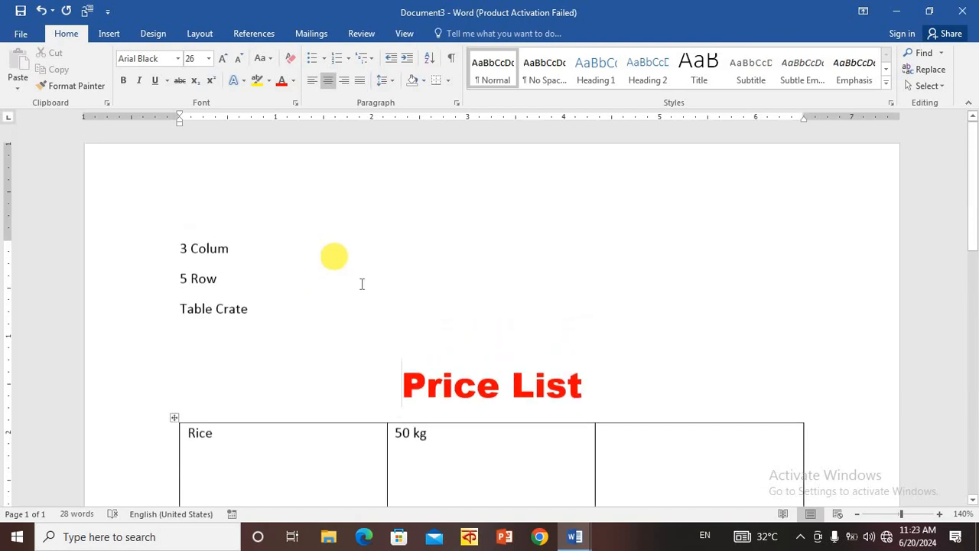
pyautogui.scroll(-2, 361, 281)
pyautogui.scroll(2, 377, 280)
pyautogui.scroll(-5, 383, 281)
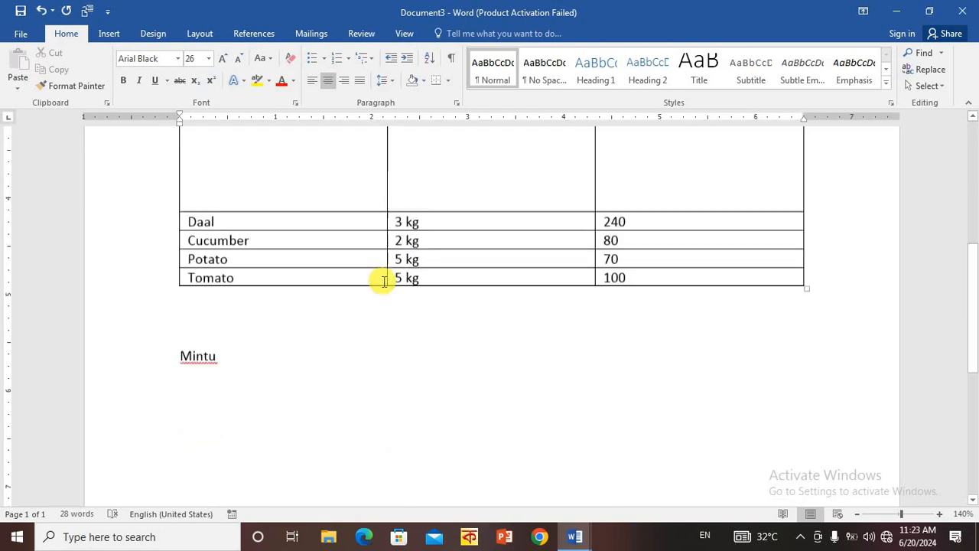
pyautogui.scroll(-5, 359, 273)
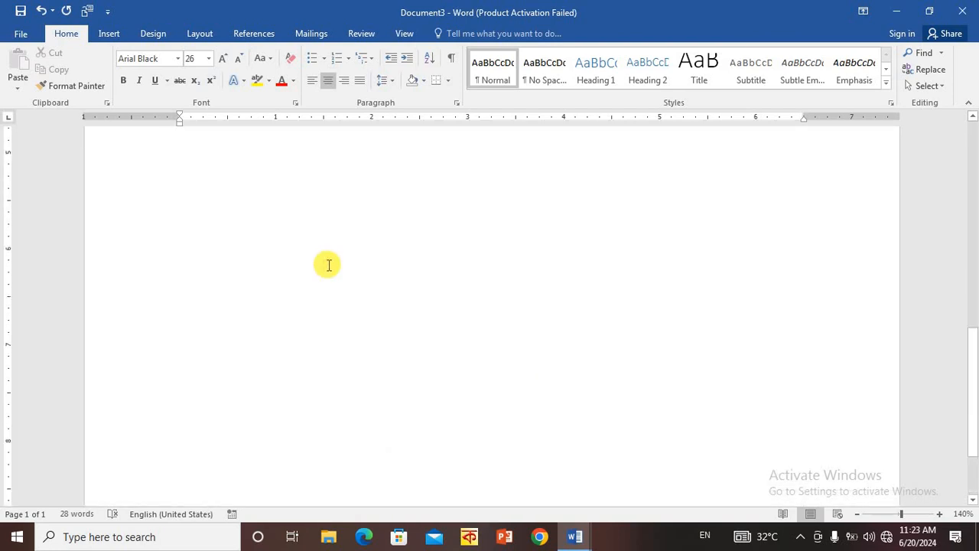
pyautogui.scroll(5, 325, 264)
pyautogui.click(236, 270)
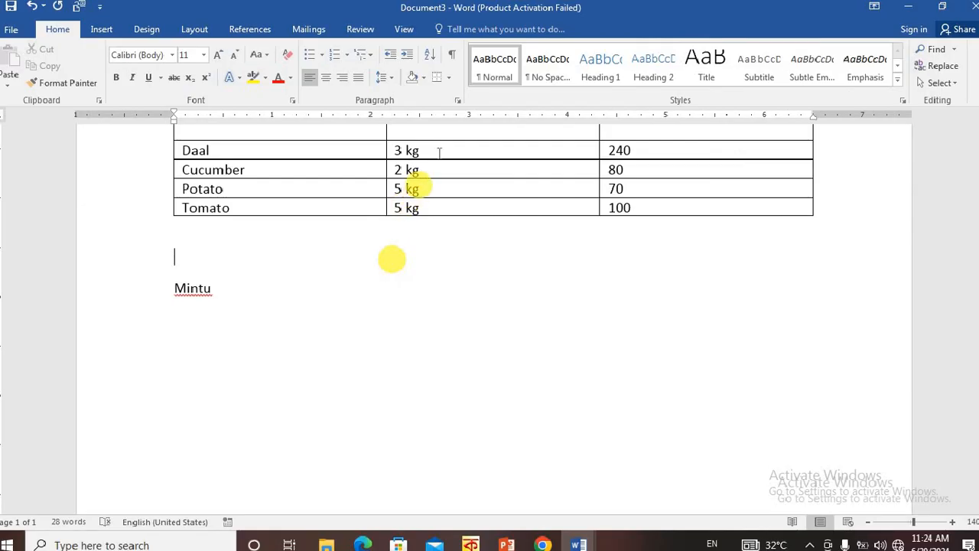
pyautogui.scroll(4, 521, 196)
pyautogui.scroll(-3, 612, 237)
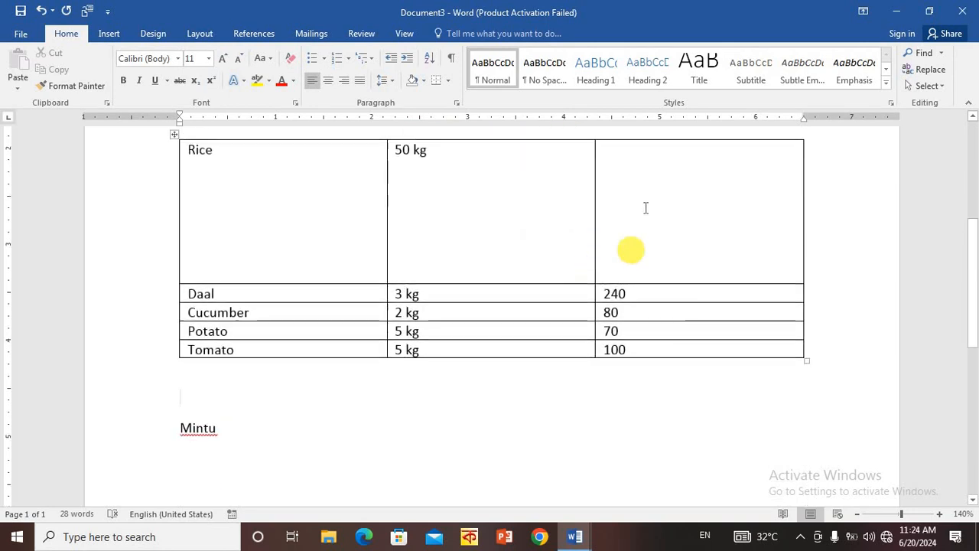
# - Shade all the cells of the table's third column, including the empty price cell, in standard yellow
pyautogui.moveTo(666, 253); pyautogui.dragTo(692, 348)
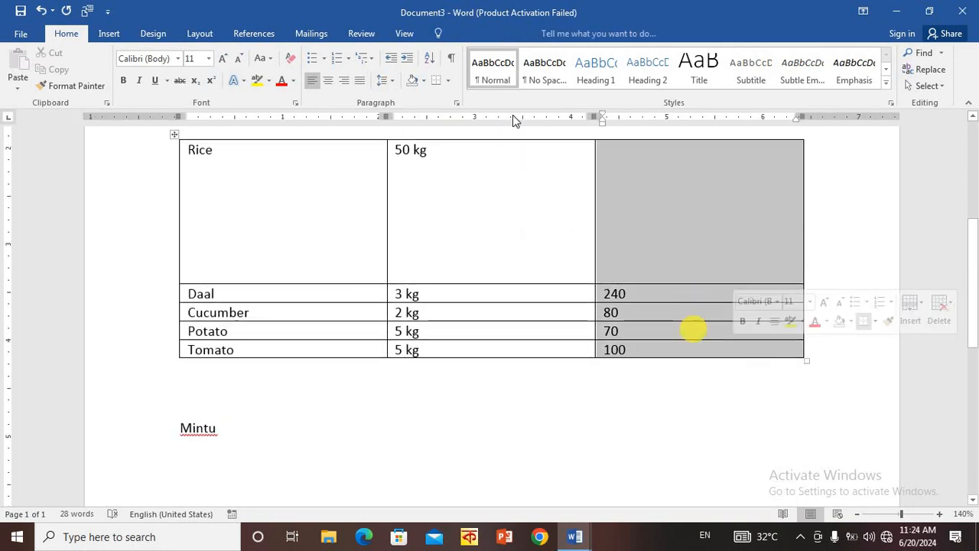
pyautogui.click(423, 80)
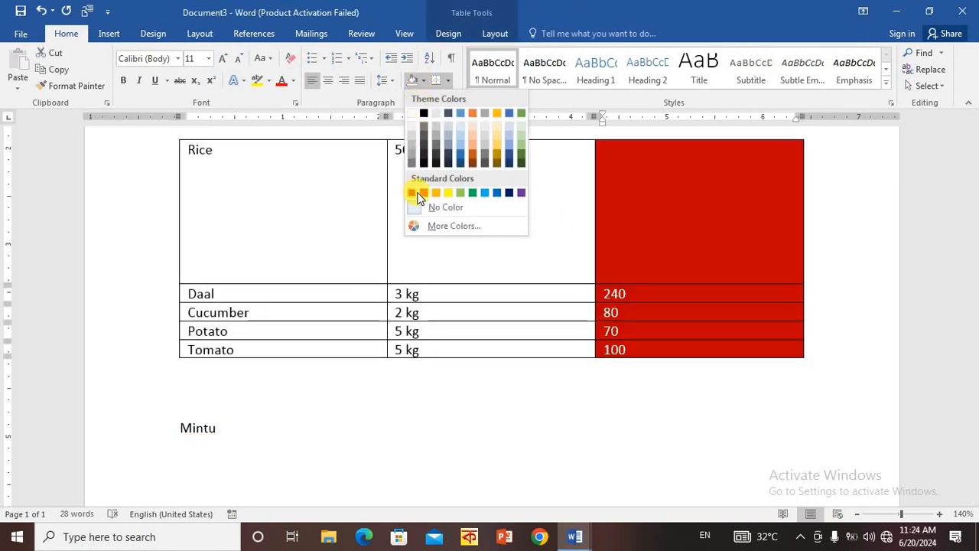
pyautogui.click(448, 192)
pyautogui.click(645, 286)
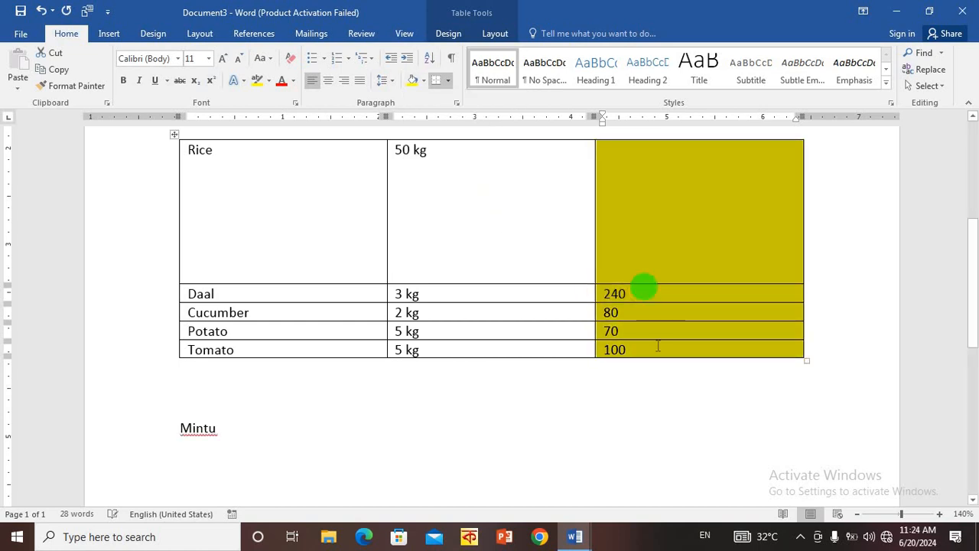
# - Clear "50 kg" and "Rice" from the table's first row so that both cells are empty
pyautogui.scroll(5, 622, 371)
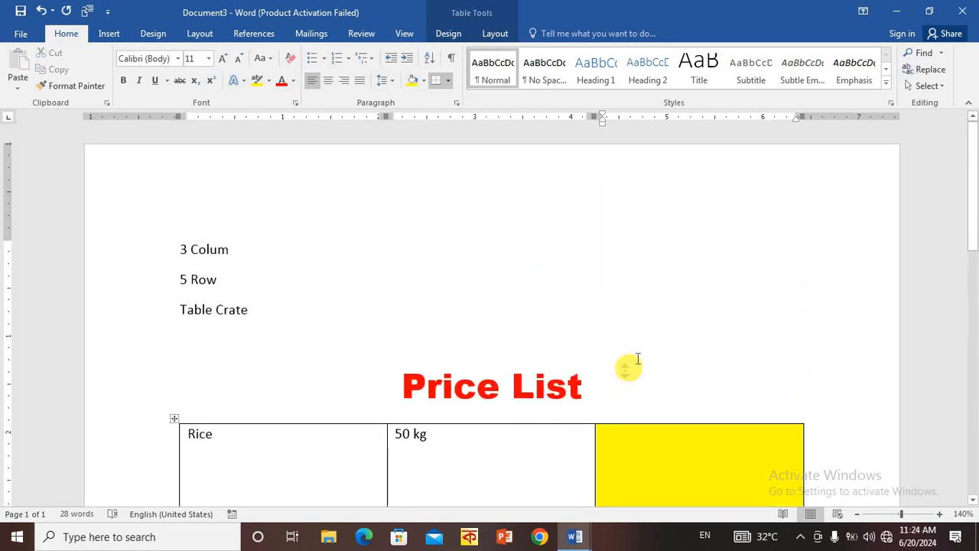
pyautogui.scroll(-7, 566, 321)
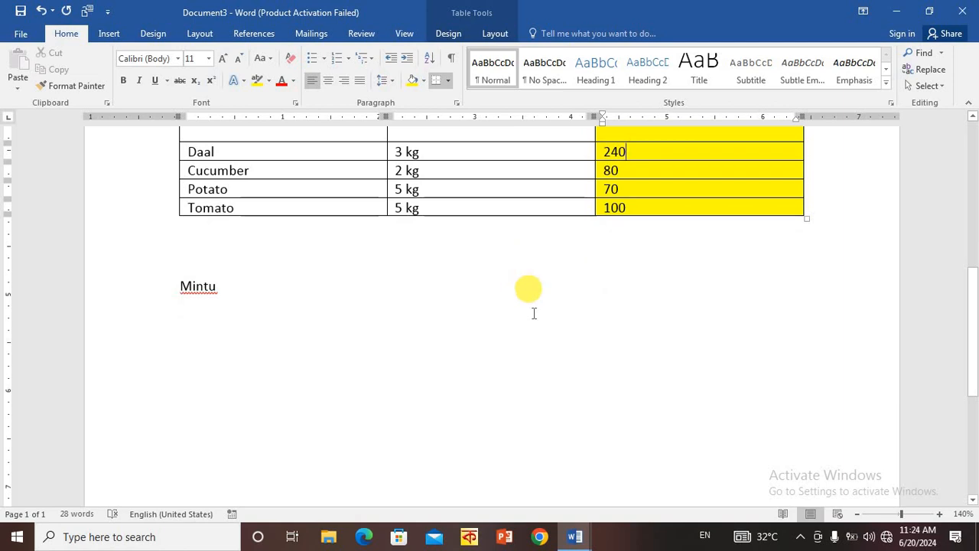
pyautogui.scroll(2, 527, 298)
pyautogui.click(541, 265)
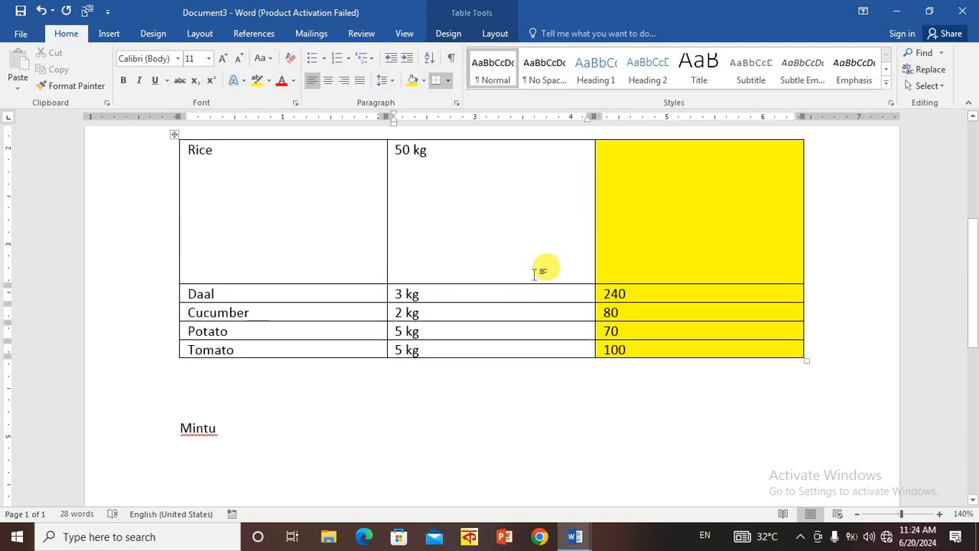
pyautogui.press('BackSpace')
pyautogui.press('BackSpace')
pyautogui.press('BackSpace')
pyautogui.click(338, 248)
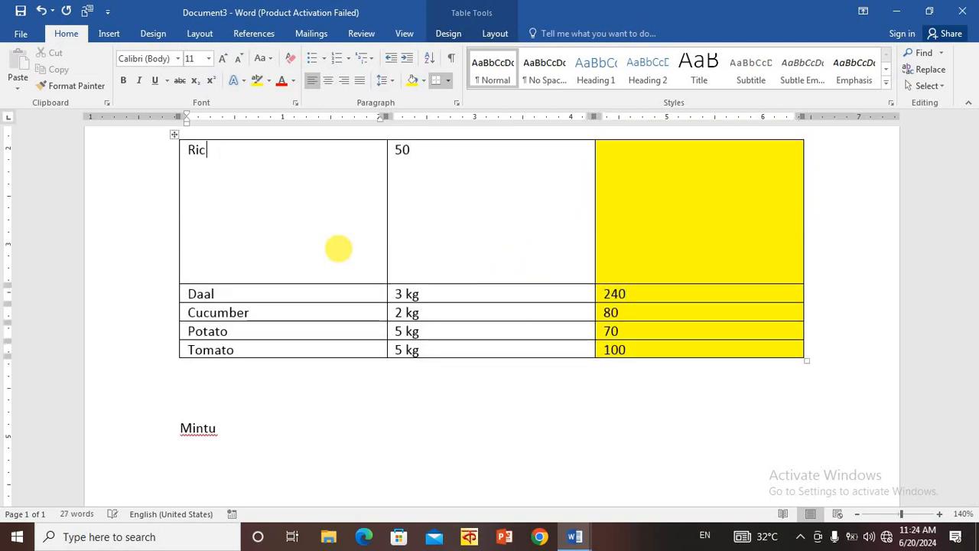
pyautogui.press('BackSpace')
pyautogui.press('BackSpace')
pyautogui.click(520, 251)
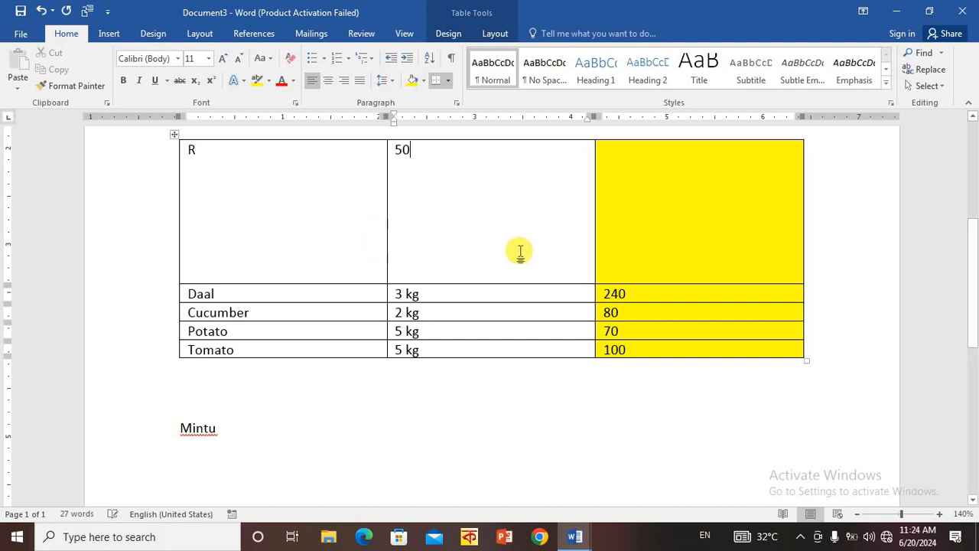
pyautogui.press('BackSpace')
pyautogui.press('BackSpace')
pyautogui.click(300, 231)
pyautogui.press('BackSpace')
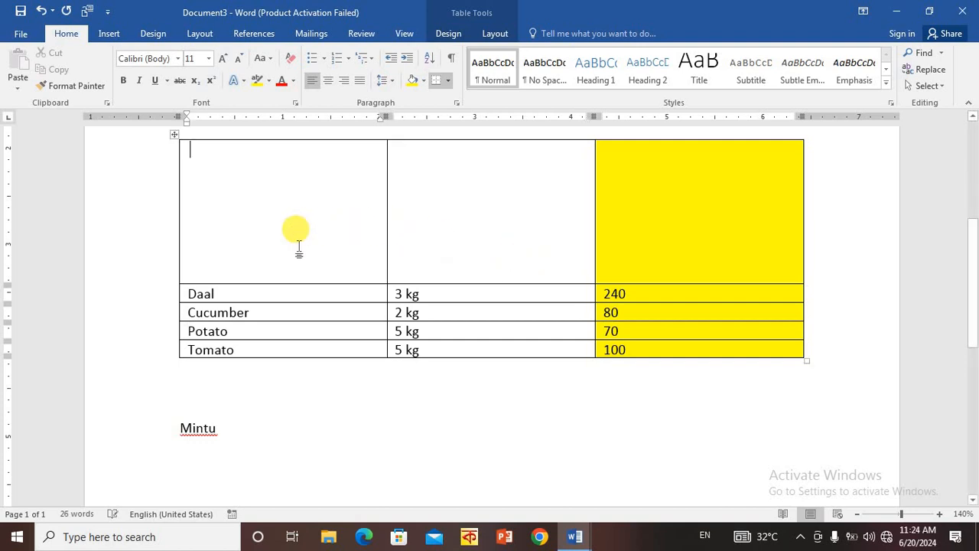
pyautogui.click(301, 289)
pyautogui.moveTo(286, 194); pyautogui.dragTo(611, 243)
pyautogui.scroll(5, 617, 250)
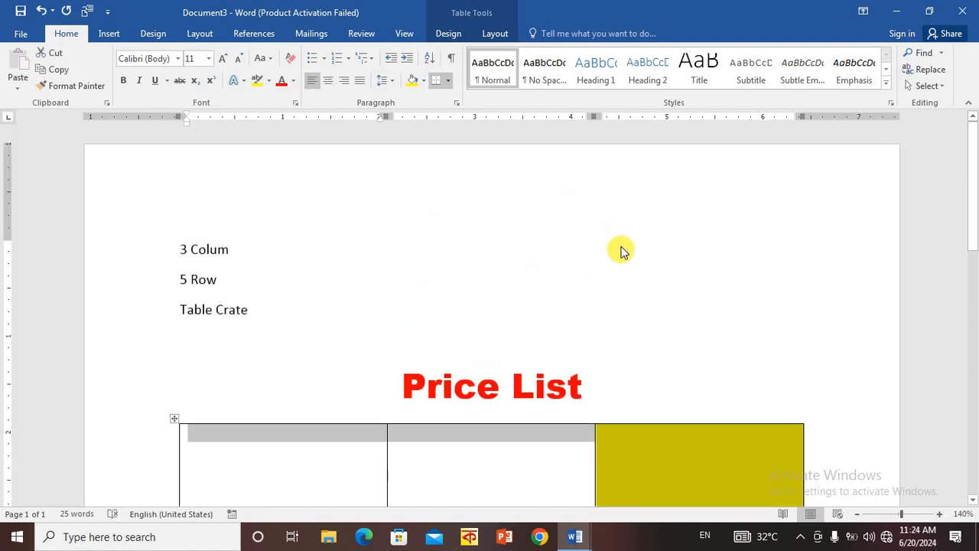
pyautogui.scroll(-5, 621, 249)
pyautogui.click(306, 255)
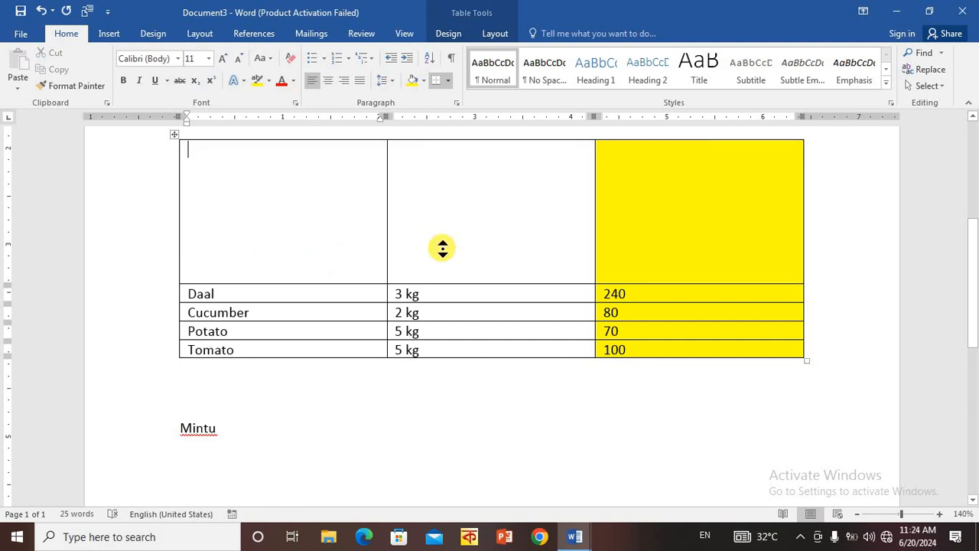
# - Delete the entire empty first row of the table using the Delete Cells option for the entire row
pyautogui.scroll(4, 440, 248)
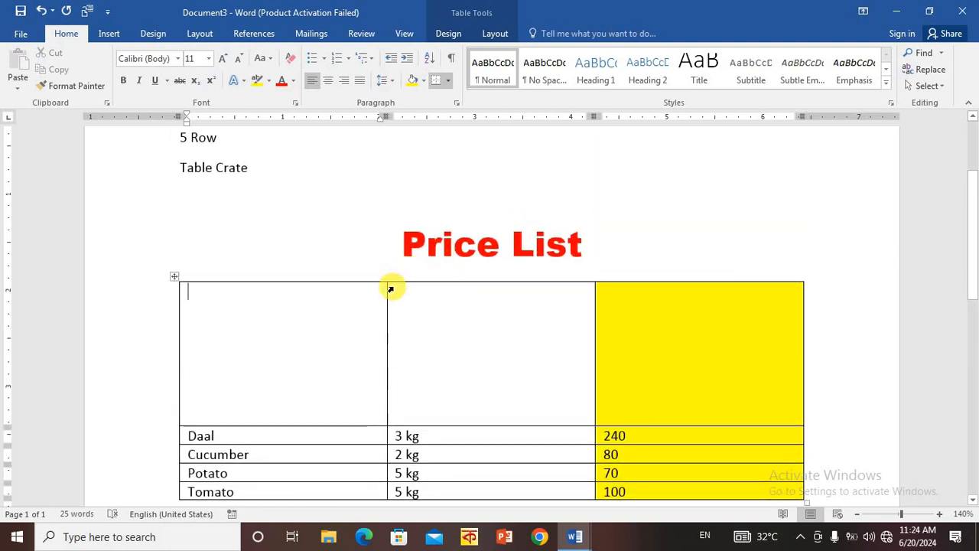
pyautogui.scroll(-4, 359, 267)
pyautogui.moveTo(262, 188)
pyautogui.mouseDown()
pyautogui.moveTo(247, 175)
pyautogui.moveTo(527, 214)
pyautogui.moveTo(635, 249)
pyautogui.mouseUp()
pyautogui.rightClick(481, 221)
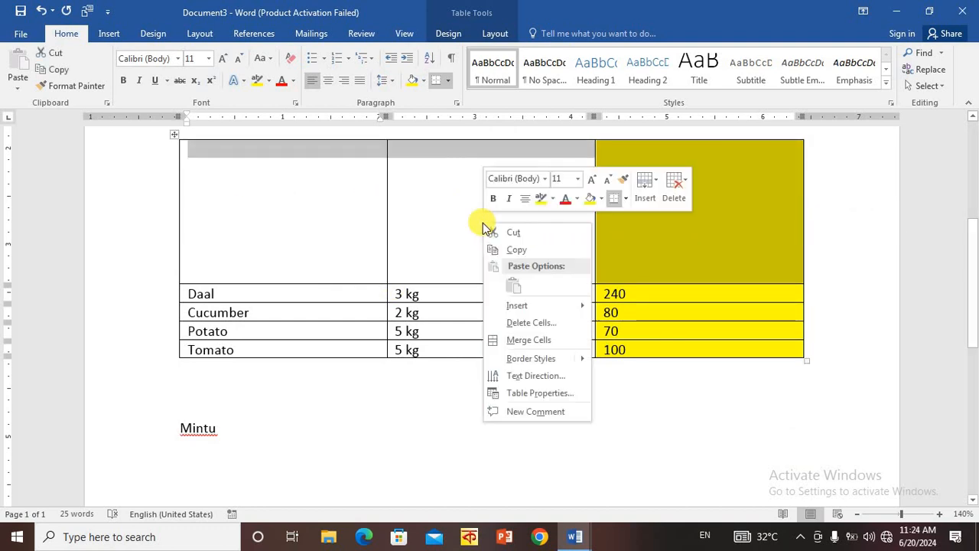
pyautogui.click(570, 323)
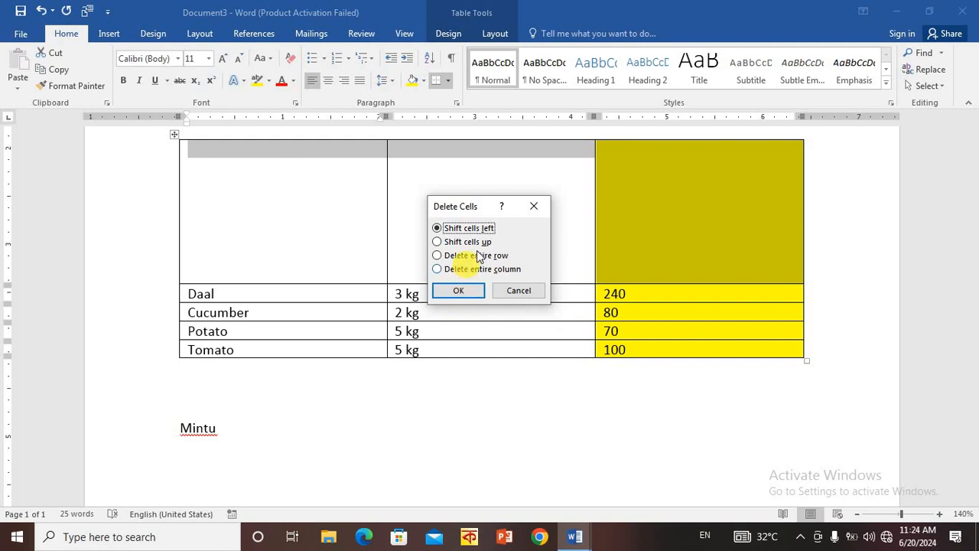
pyautogui.click(475, 254)
pyautogui.click(457, 296)
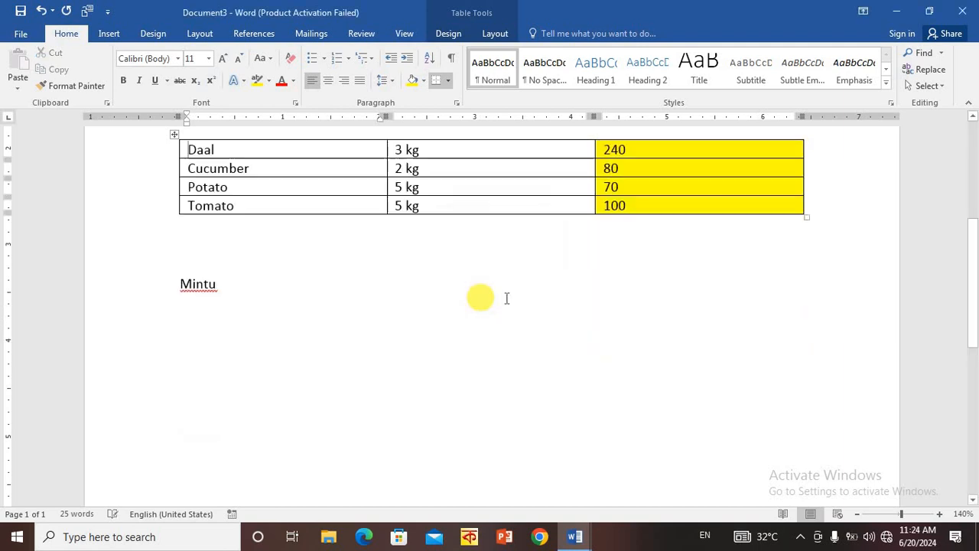
pyautogui.scroll(3, 529, 298)
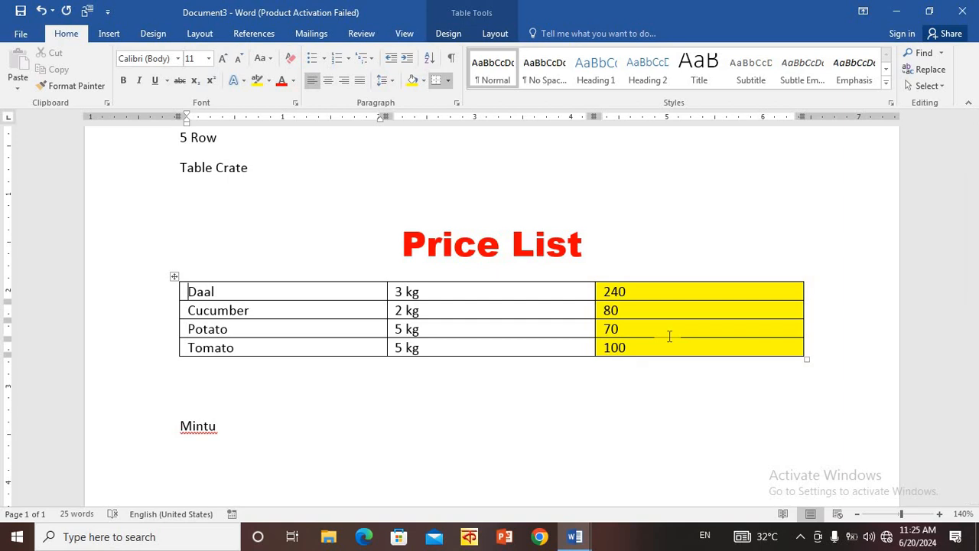
pyautogui.click(106, 36)
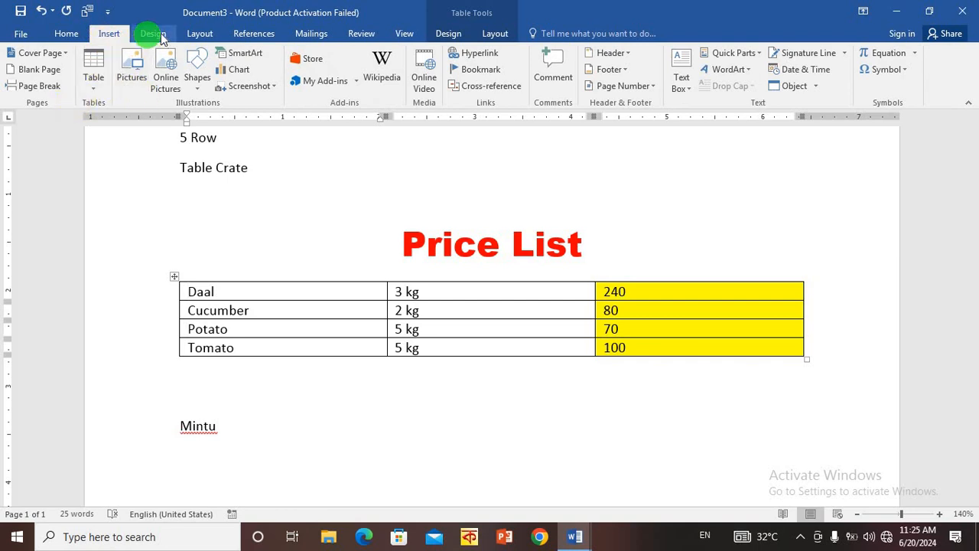
pyautogui.scroll(-2, 206, 35)
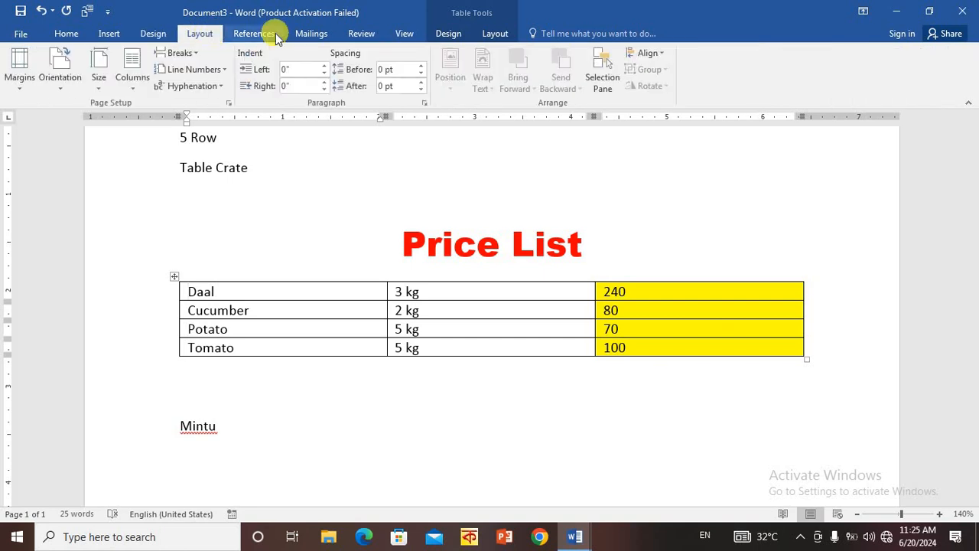
pyautogui.click(328, 34)
pyautogui.scroll(-3, 568, 333)
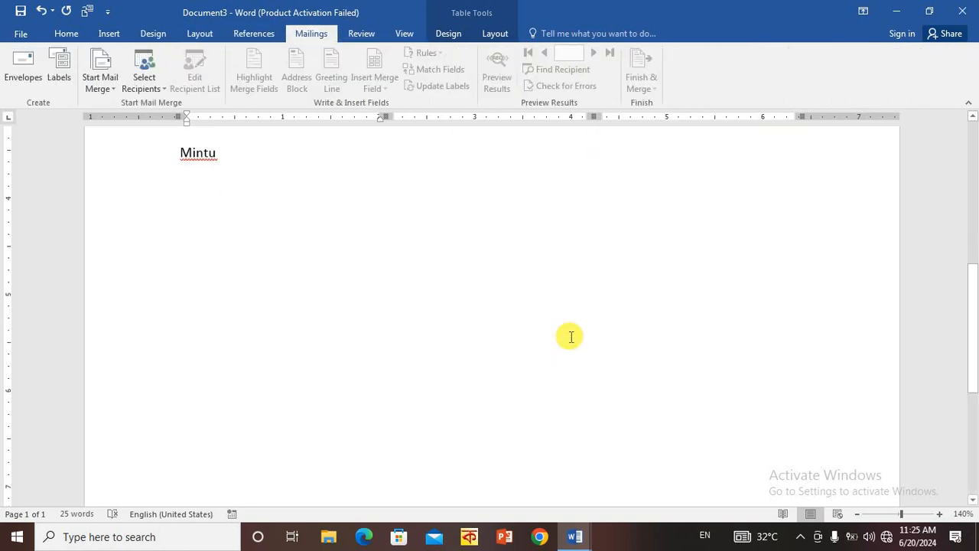
pyautogui.scroll(1, 570, 335)
pyautogui.scroll(5, 570, 336)
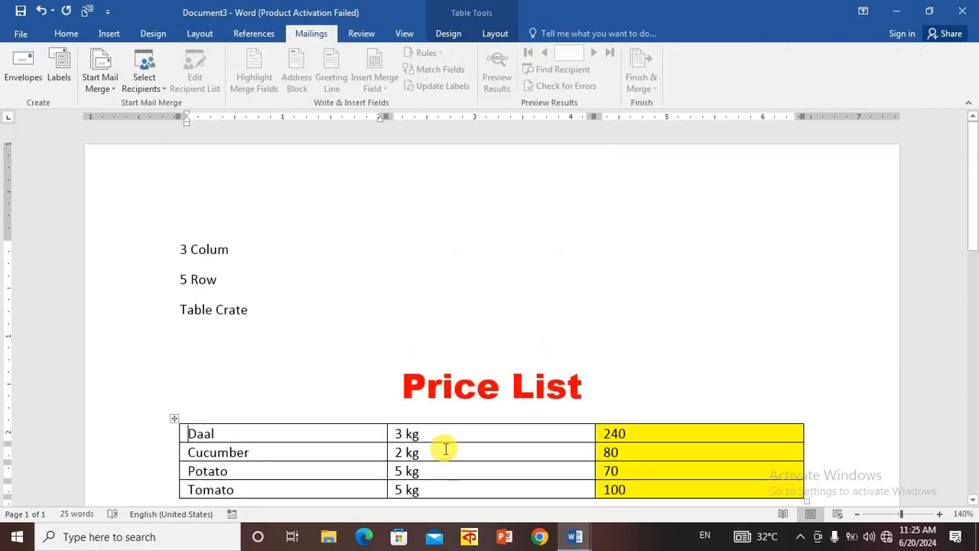